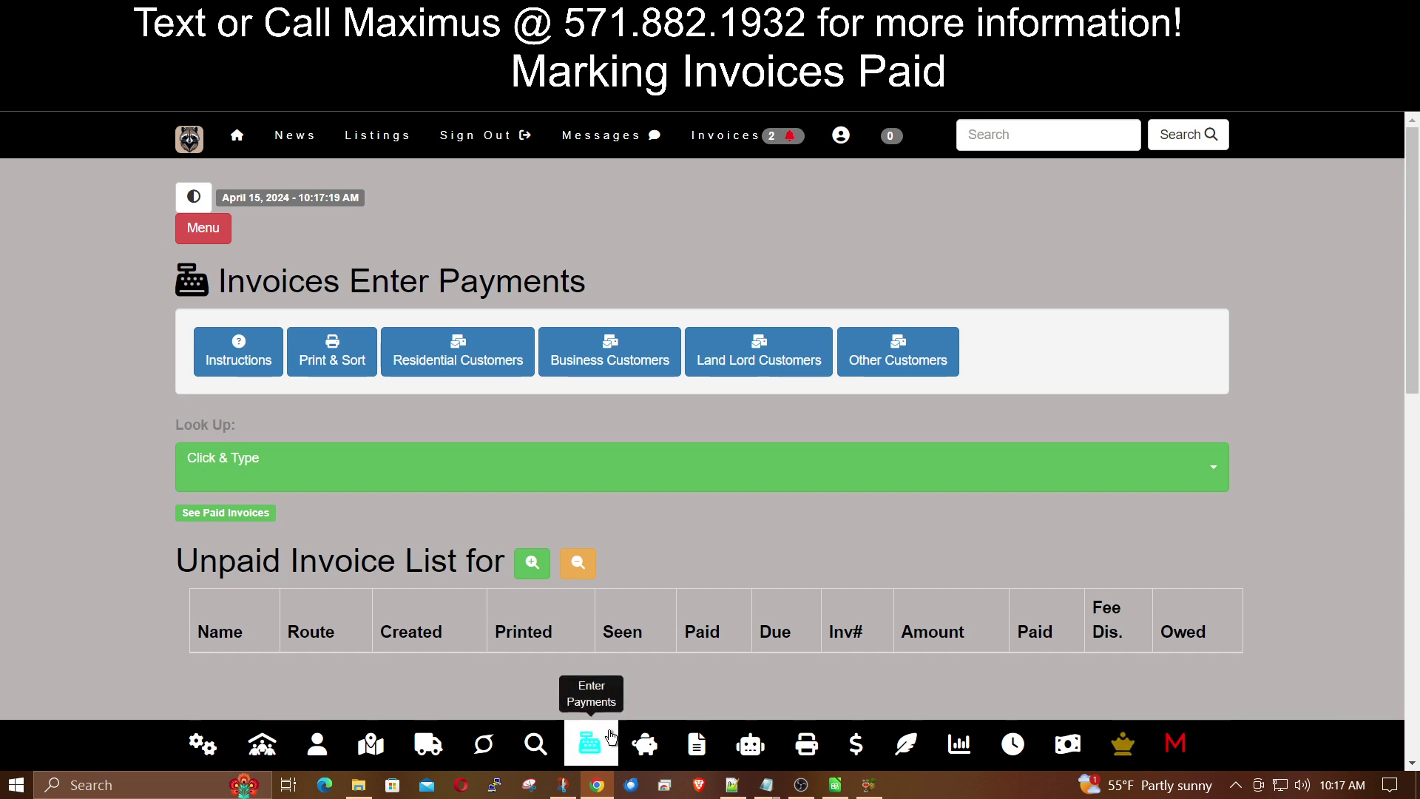
# Search the site for the customer by first name and open the payment entry page from the customer's record
pyautogui.scroll(-1, 620, 657)
pyautogui.scroll(-1, 620, 657)
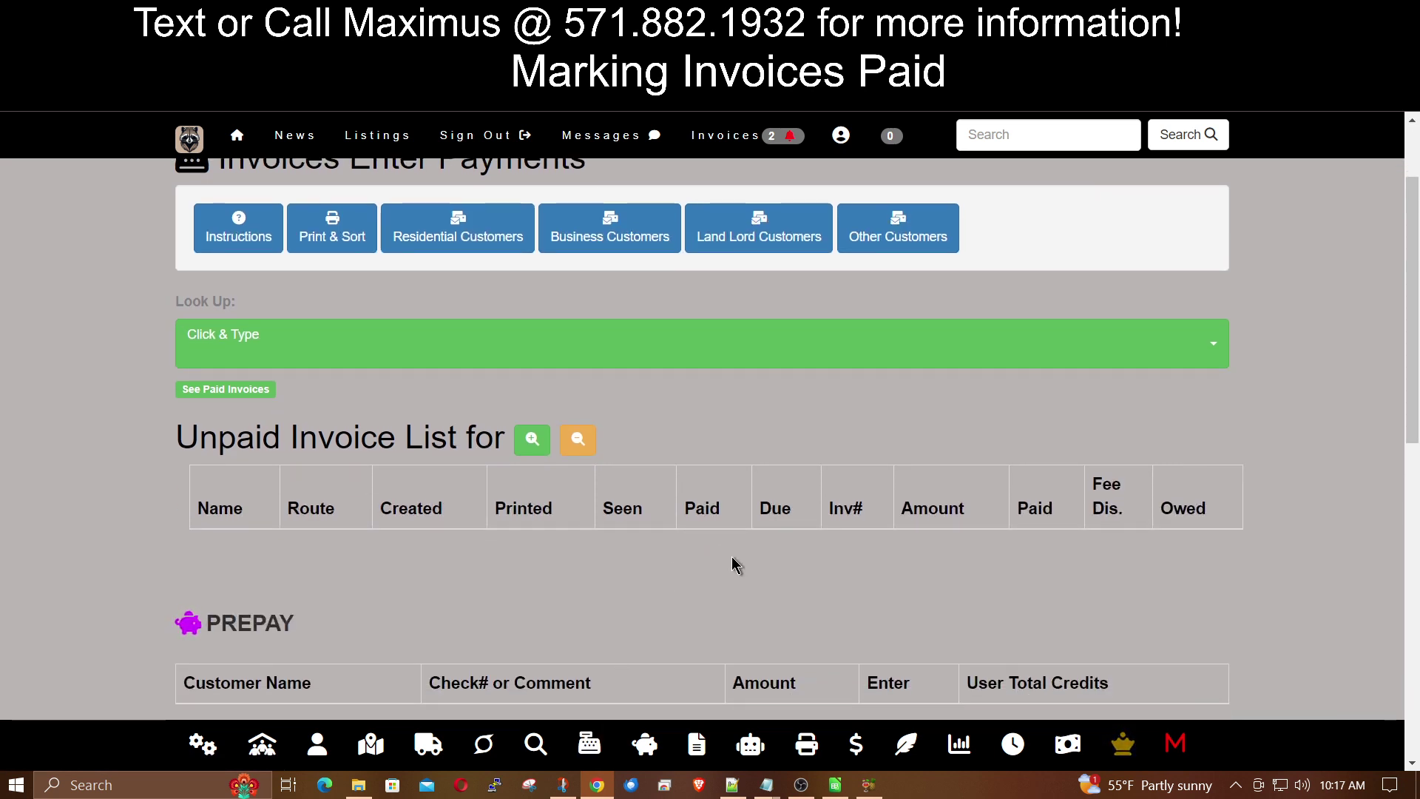
pyautogui.scroll(2, 730, 556)
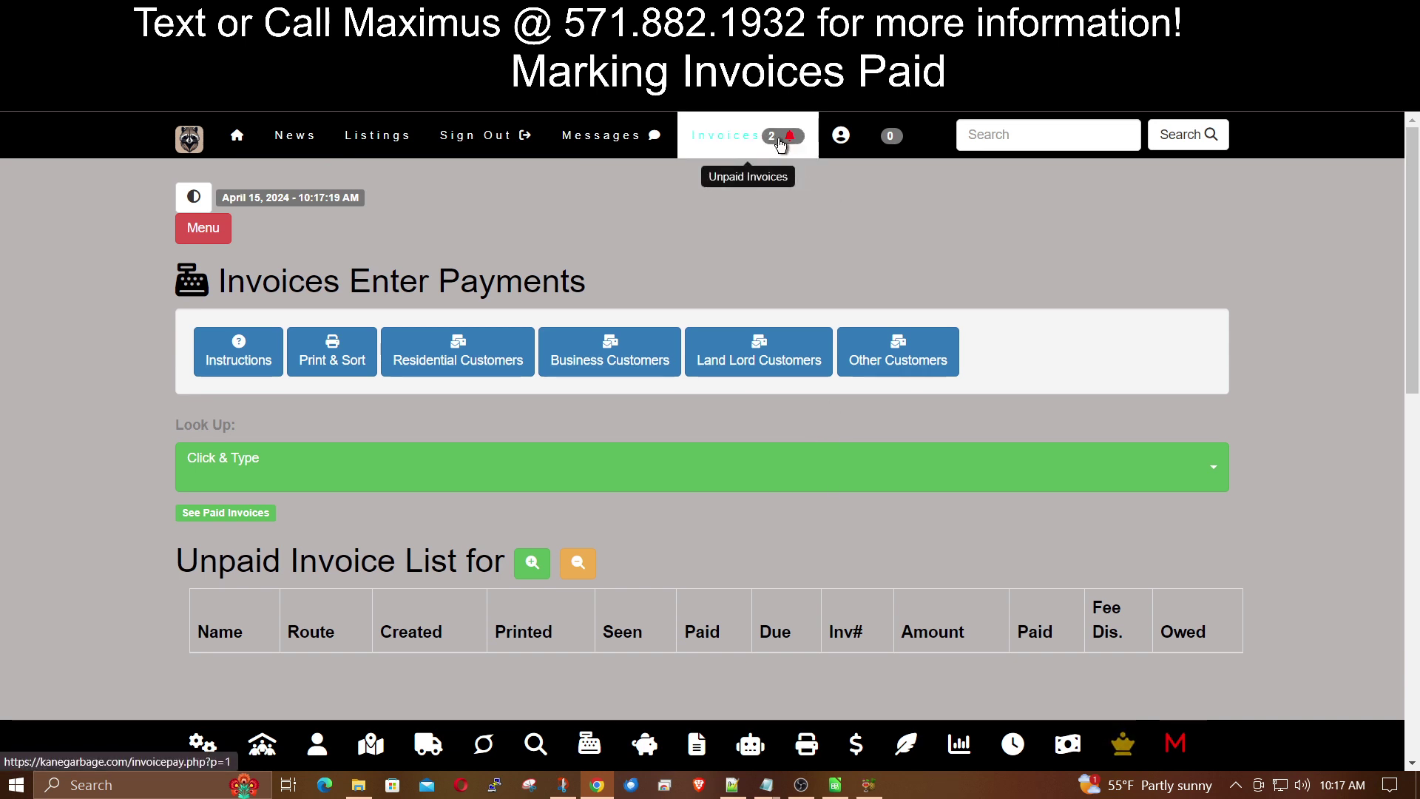
pyautogui.click(1046, 140)
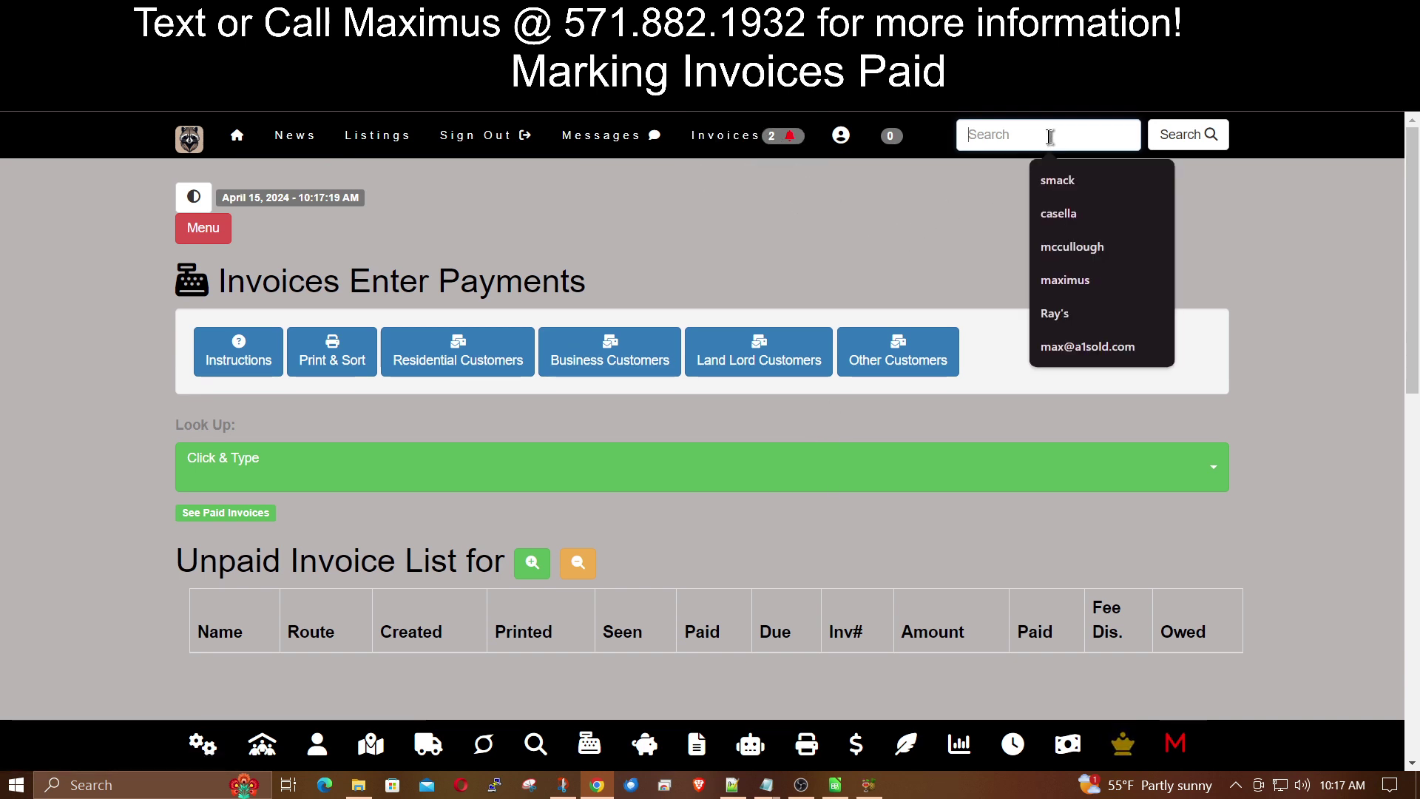
pyautogui.write('maximus')
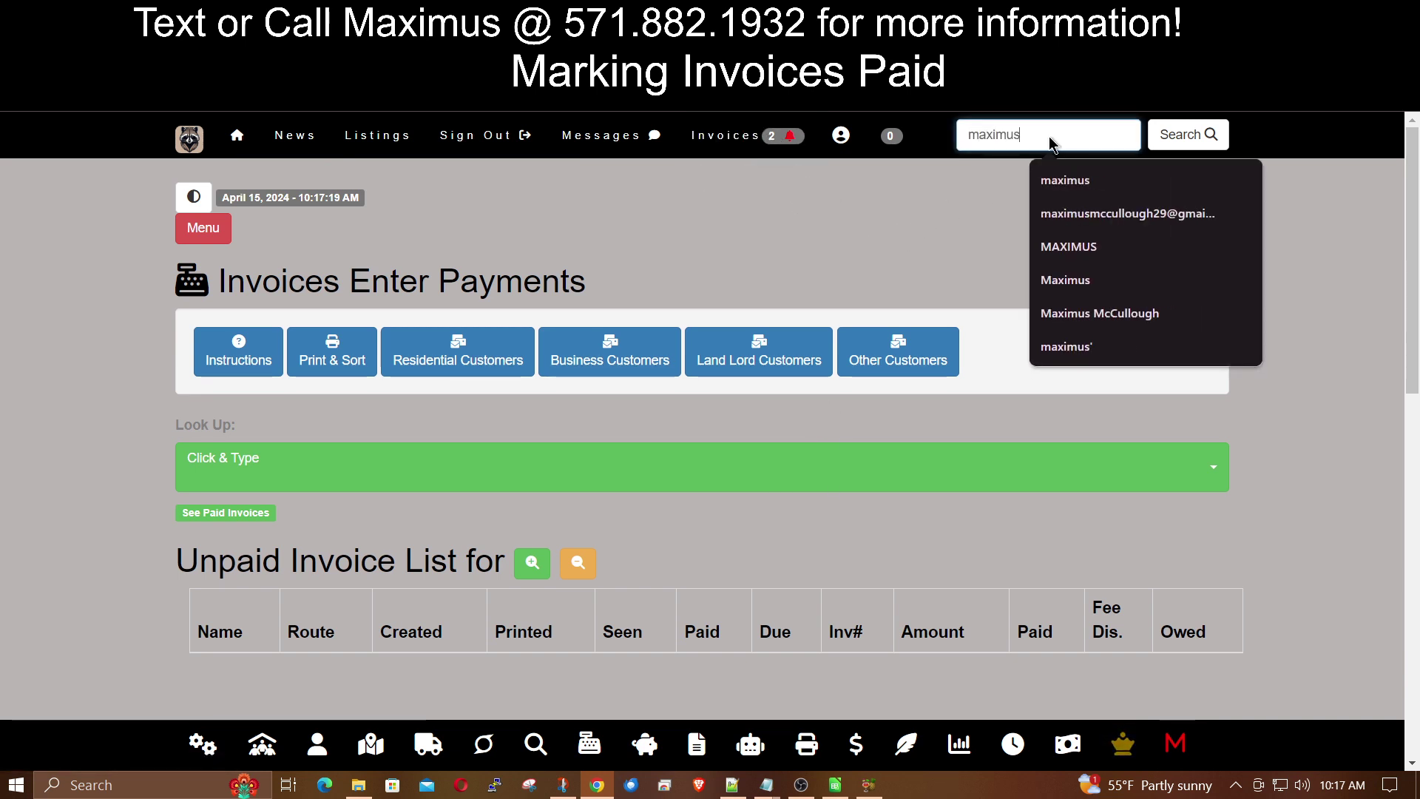
pyautogui.press('Return')
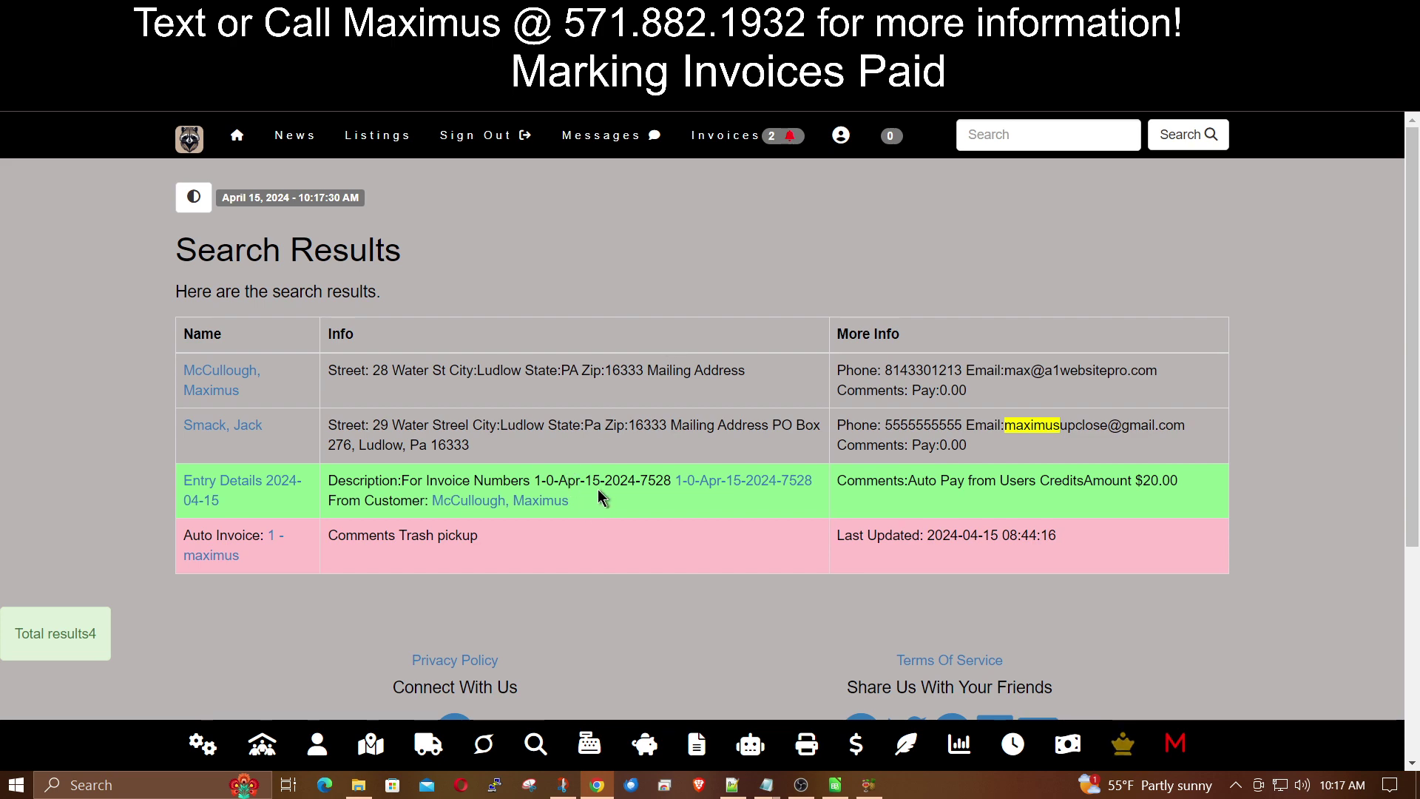
pyautogui.click(213, 377)
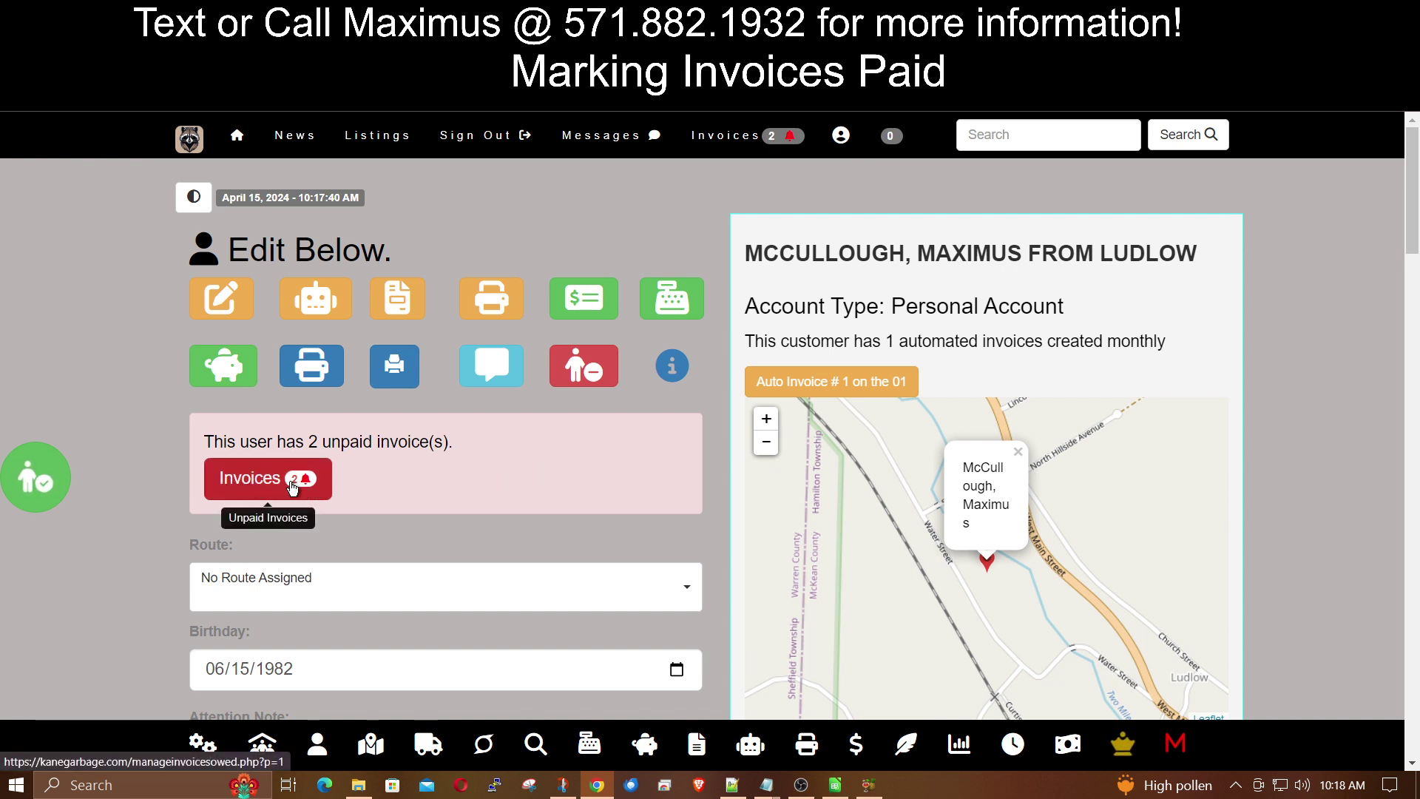
pyautogui.click(672, 300)
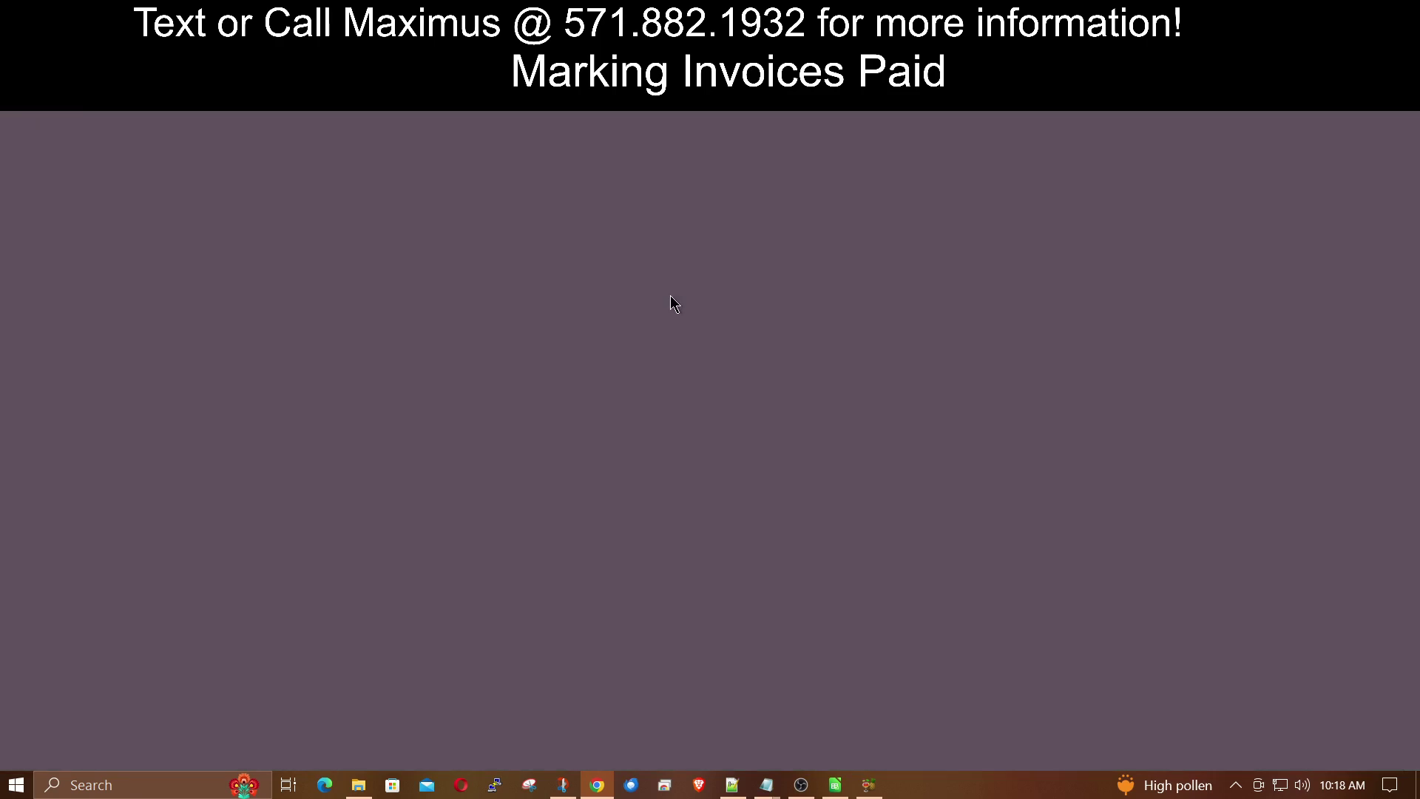
# Examine the paid and owed amounts and the created details of the customer's two unpaid invoices
pyautogui.scroll(-2, 860, 471)
pyautogui.scroll(-2, 860, 471)
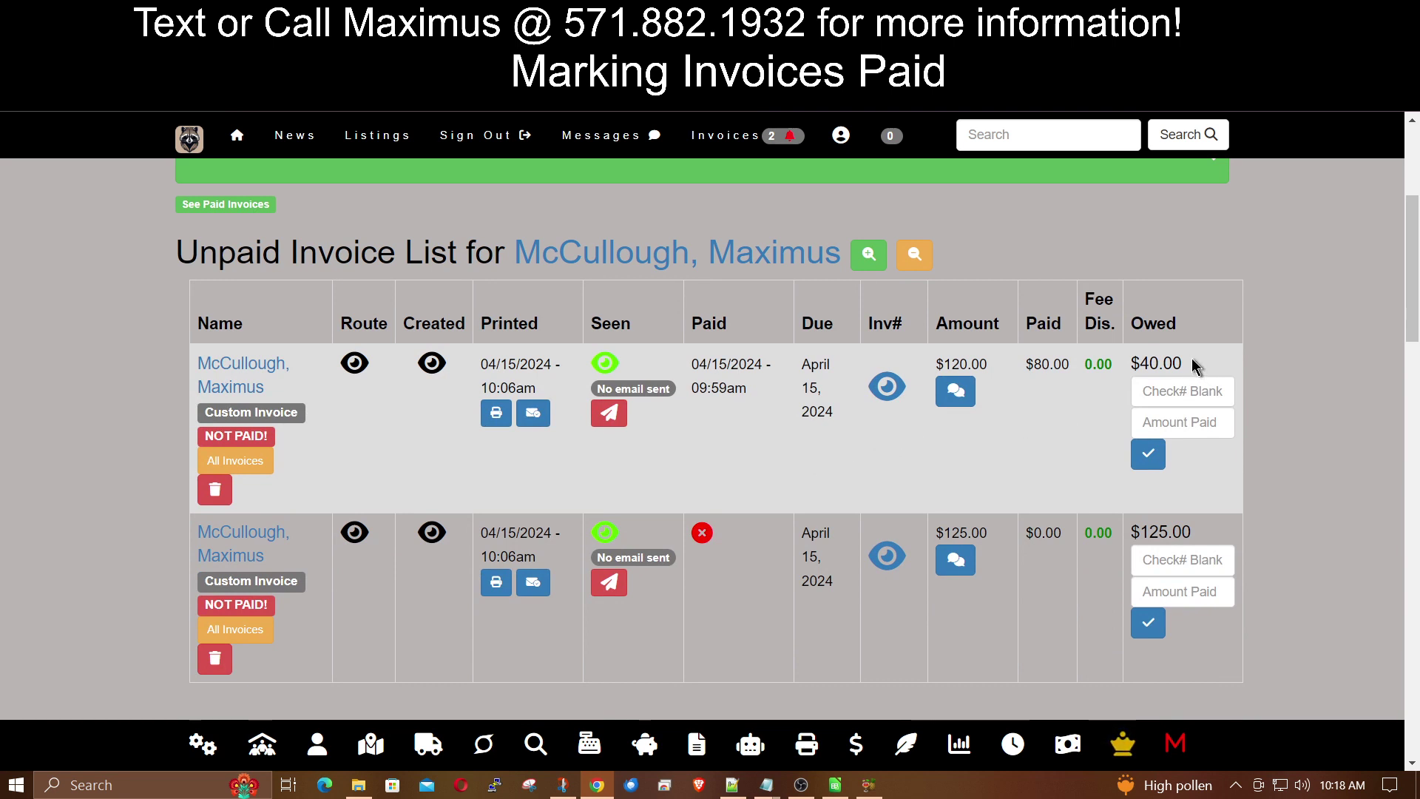
pyautogui.moveTo(1187, 364); pyautogui.dragTo(1141, 363)
pyautogui.moveTo(991, 364); pyautogui.dragTo(1061, 360)
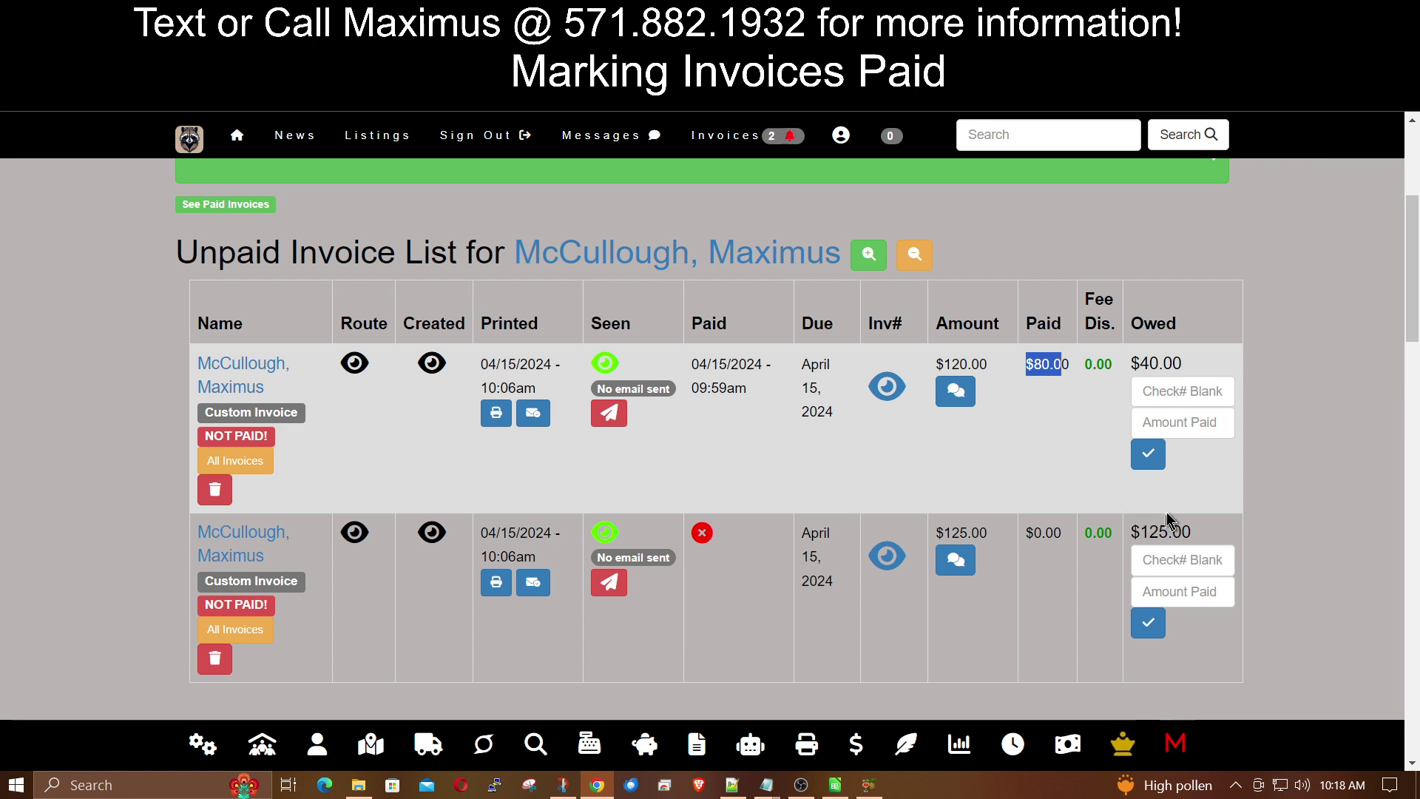
pyautogui.moveTo(1200, 534); pyautogui.dragTo(1128, 532)
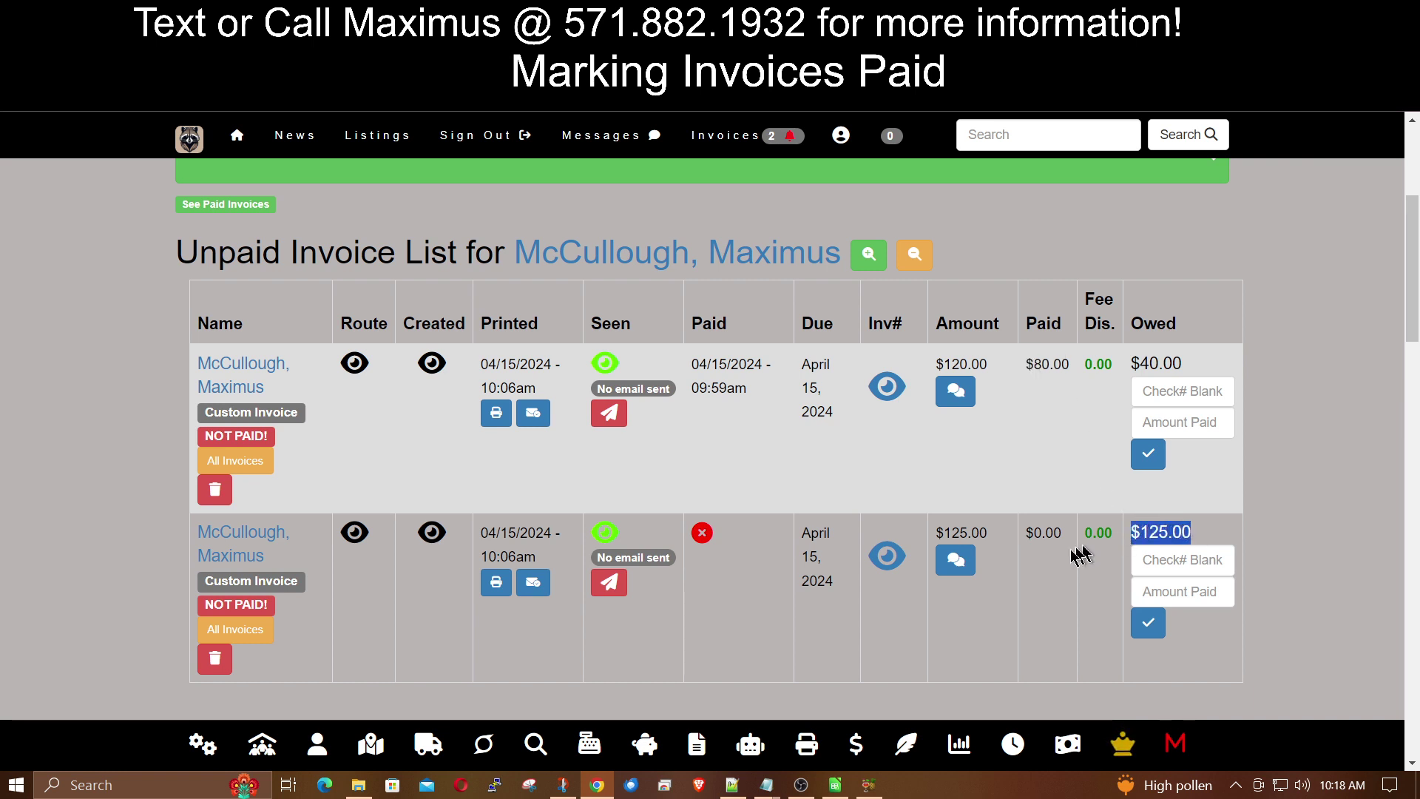
pyautogui.moveTo(1034, 534); pyautogui.dragTo(1065, 539)
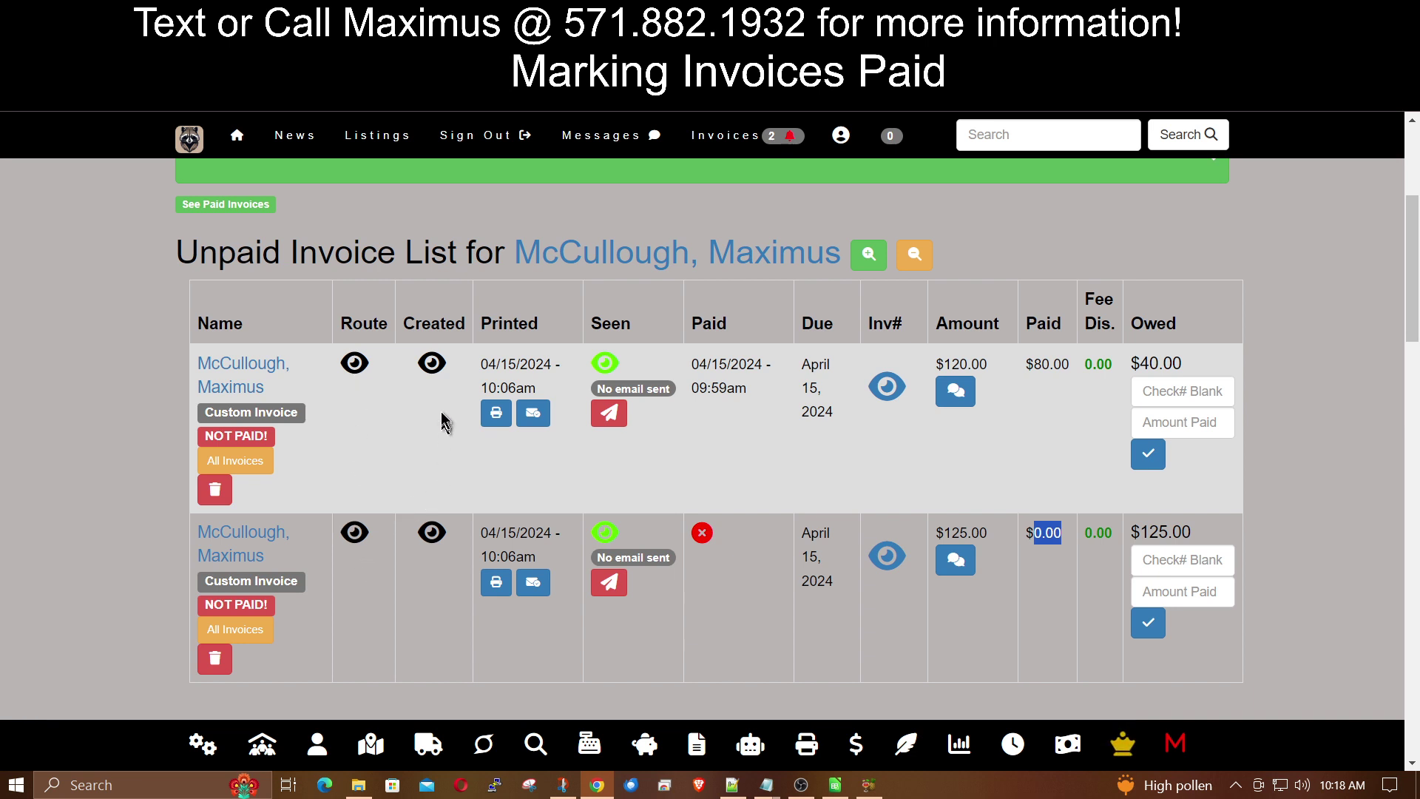
pyautogui.moveTo(435, 376)
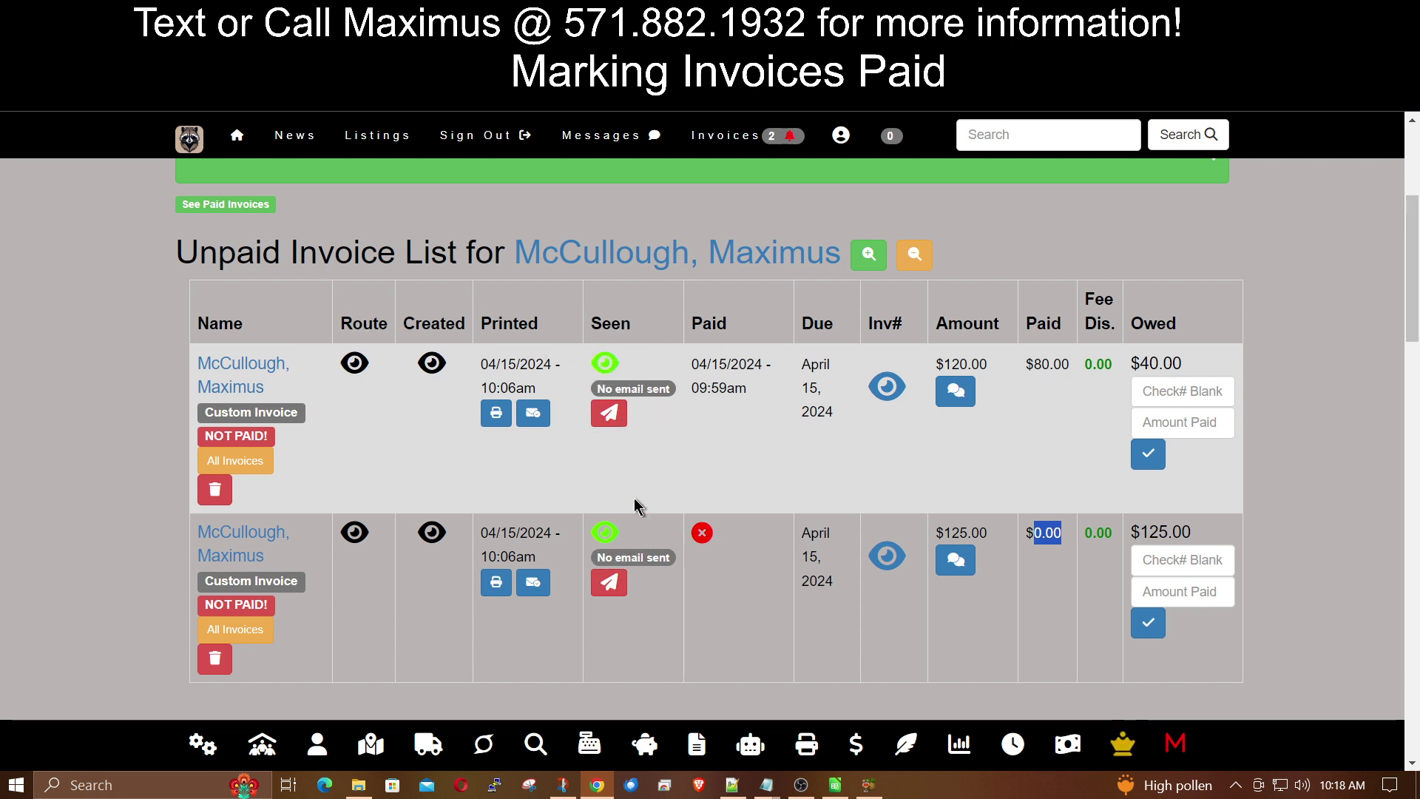
# Email the customer a notification for the $120.00 invoice and read the received message in the mail program
pyautogui.click(612, 415)
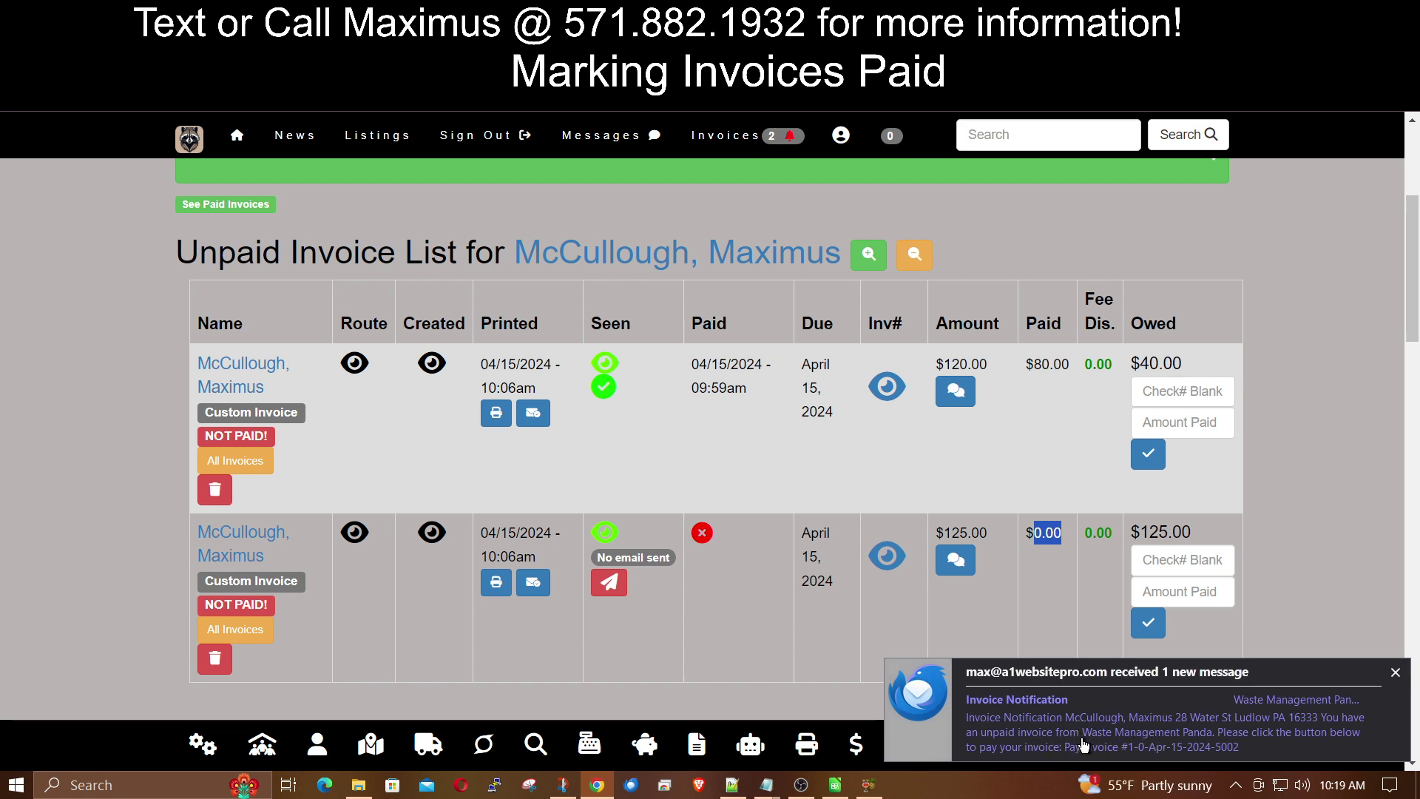
pyautogui.click(1129, 732)
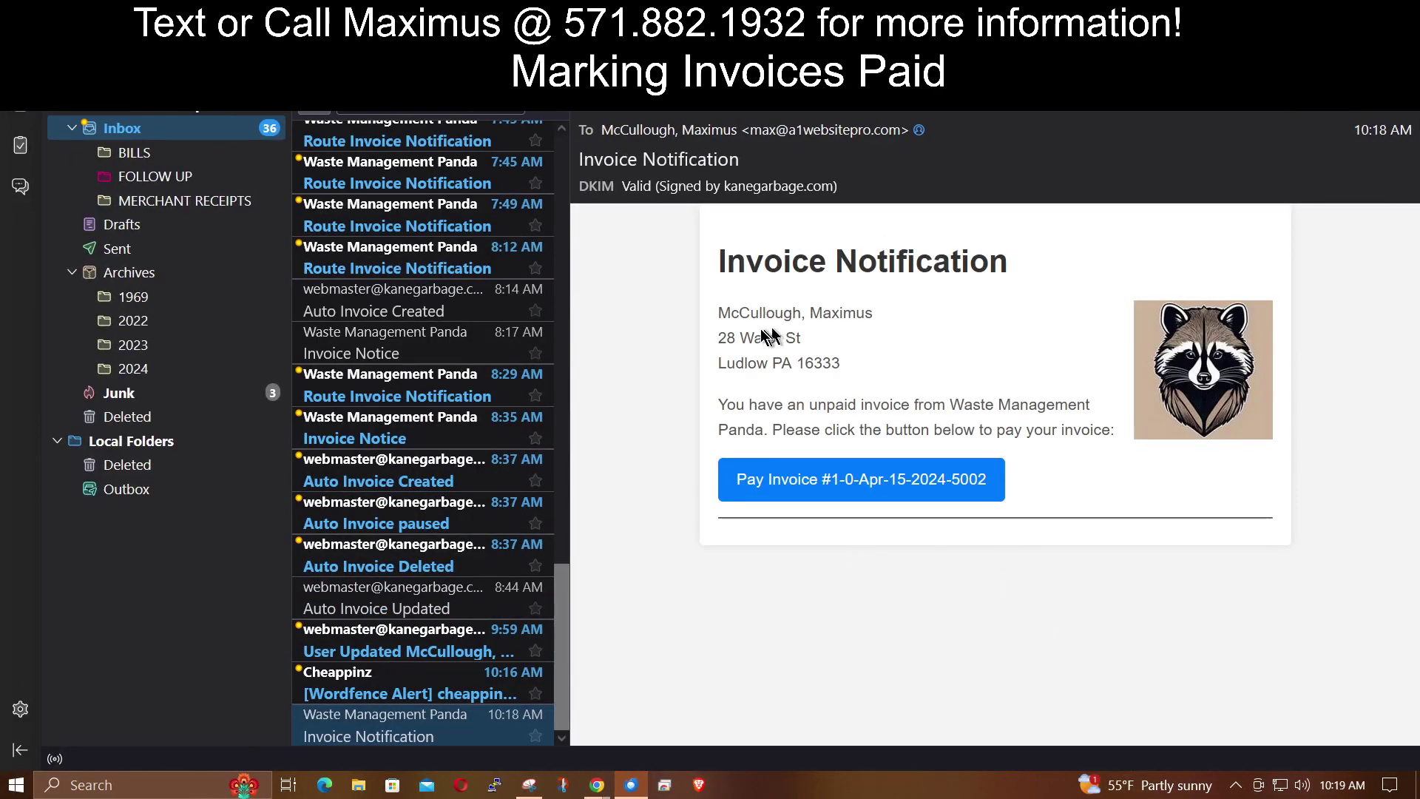
pyautogui.moveTo(724, 315); pyautogui.dragTo(857, 377)
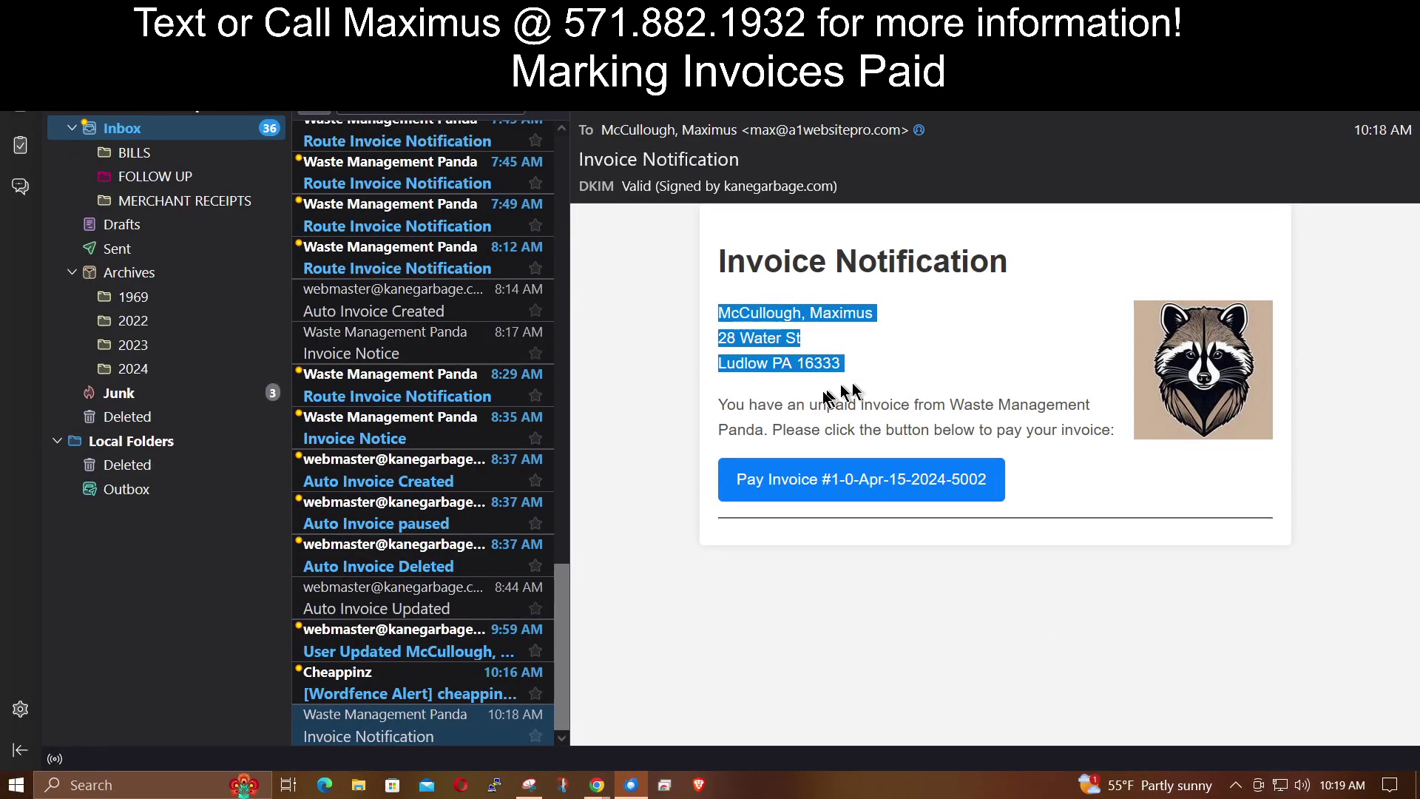
pyautogui.moveTo(757, 400); pyautogui.dragTo(983, 430)
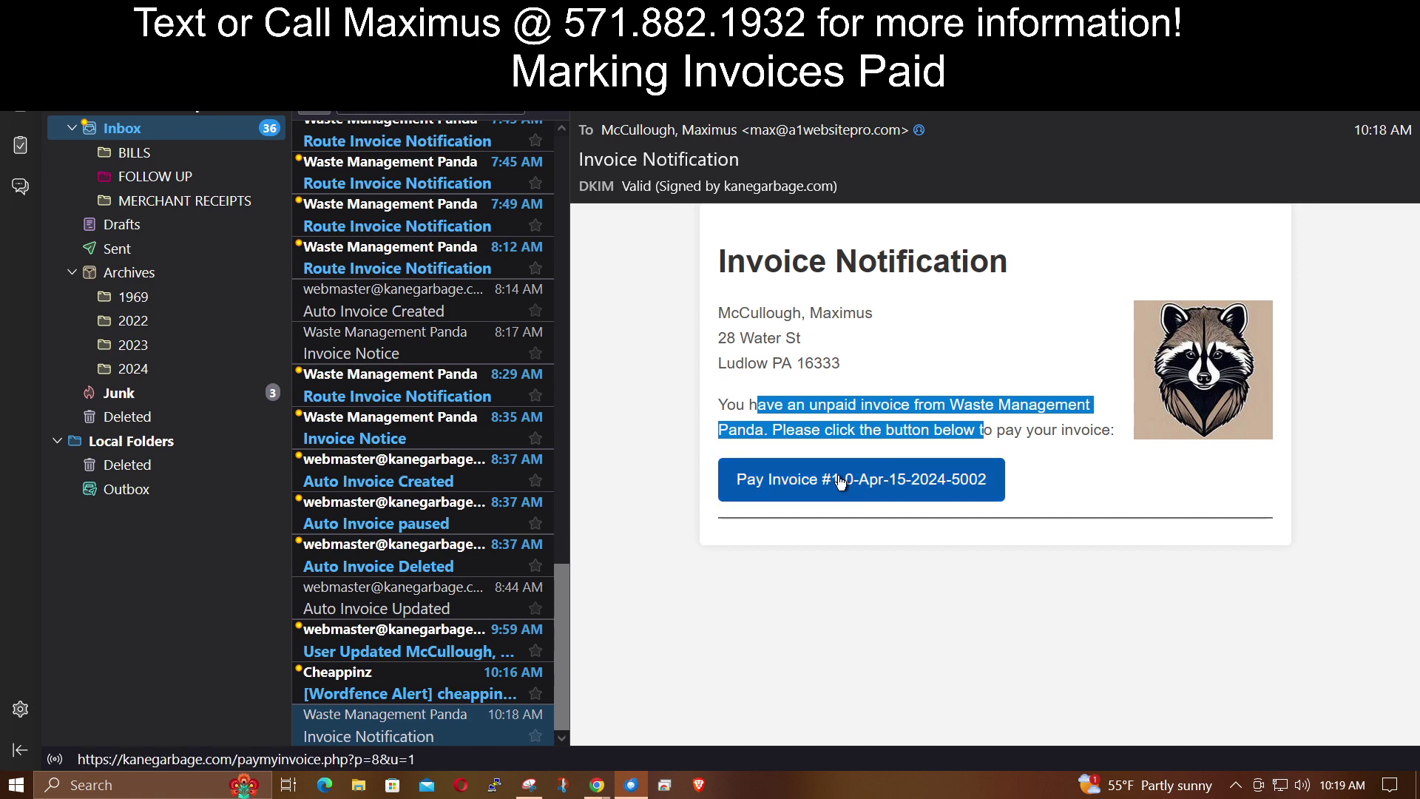
# Follow the payment link in the notification e-mail and view the online payment page for the invoice
pyautogui.click(882, 484)
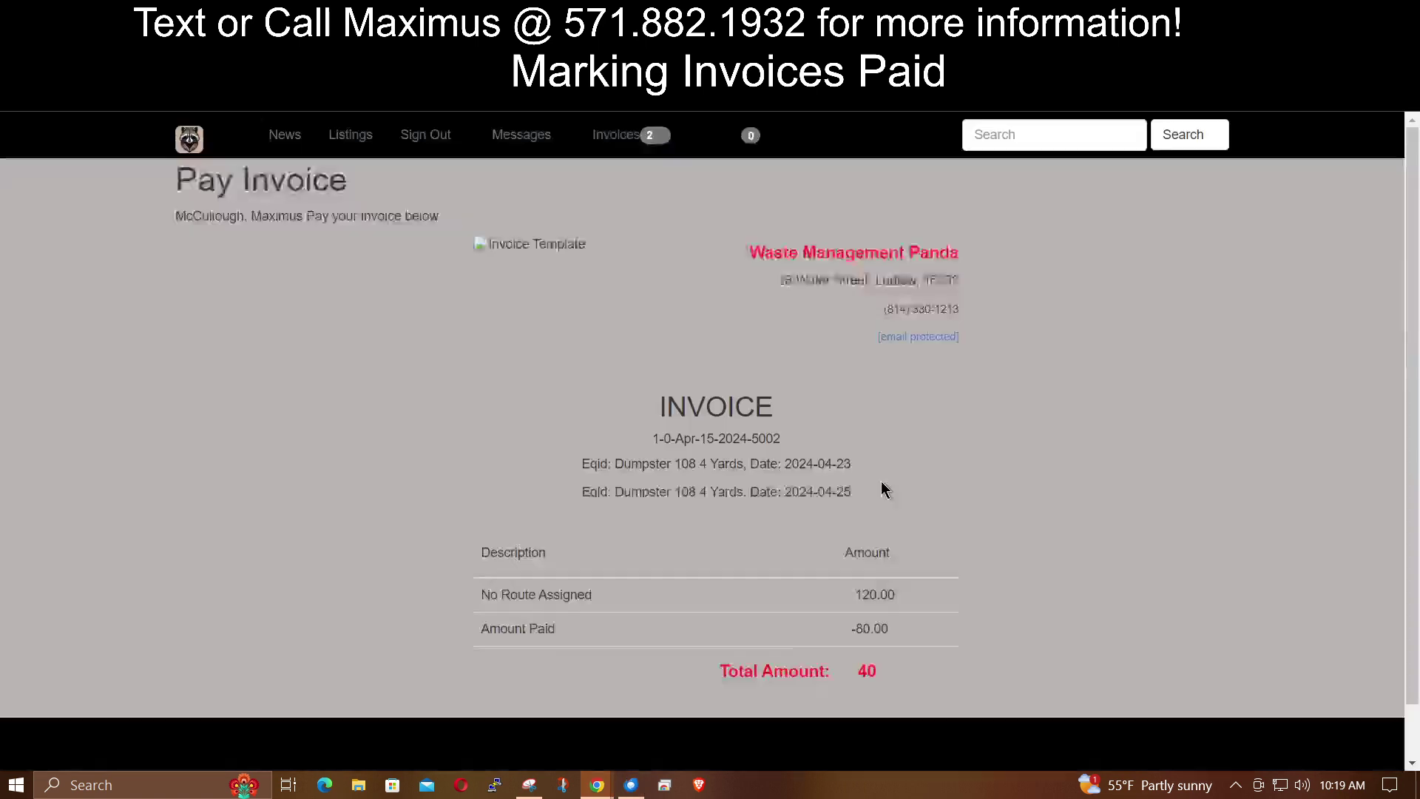
pyautogui.scroll(-4, 739, 385)
pyautogui.scroll(-4, 772, 415)
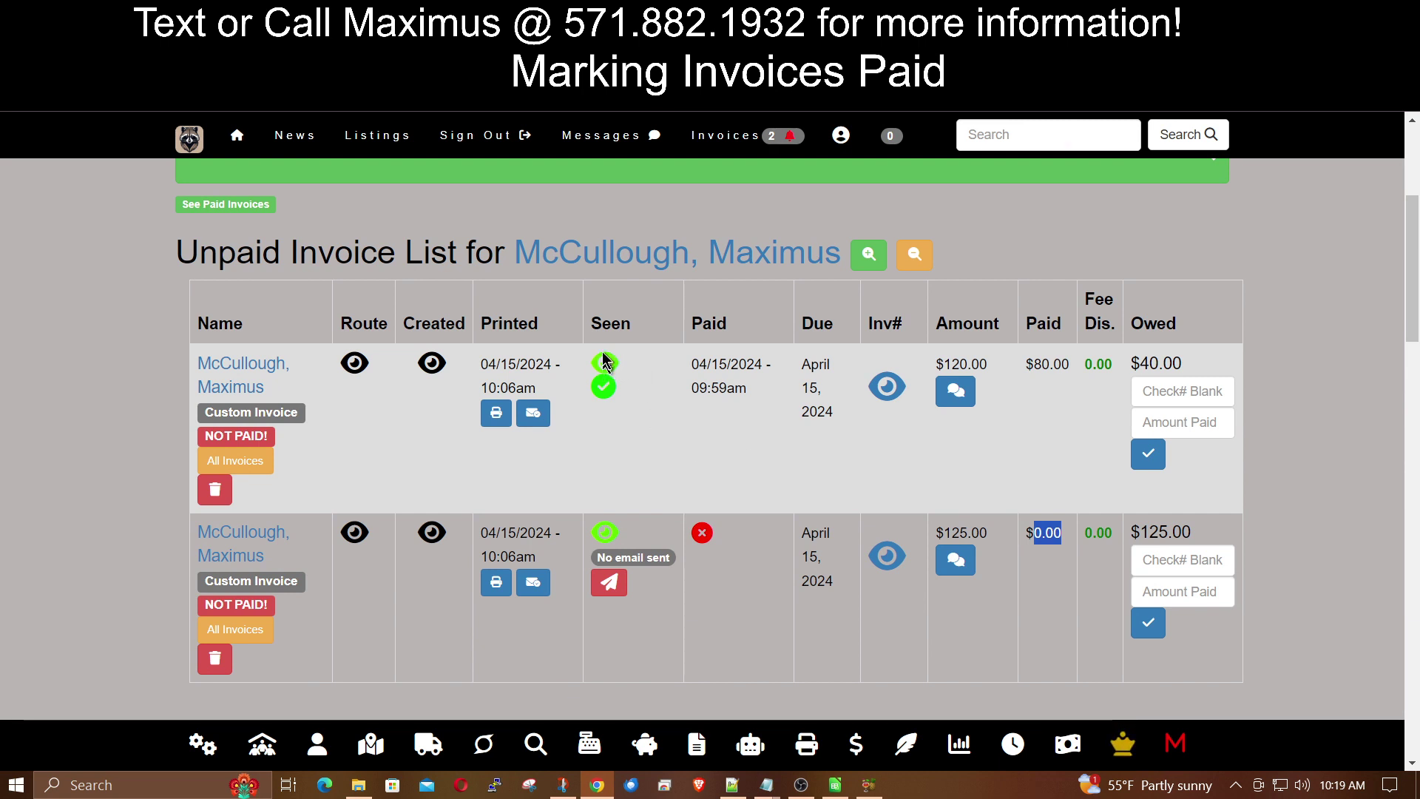
# Back in the unpaid invoice list, check the $120.00 invoice's seen status, payment date and amount paid
pyautogui.moveTo(602, 365)
pyautogui.moveTo(707, 364); pyautogui.dragTo(749, 392)
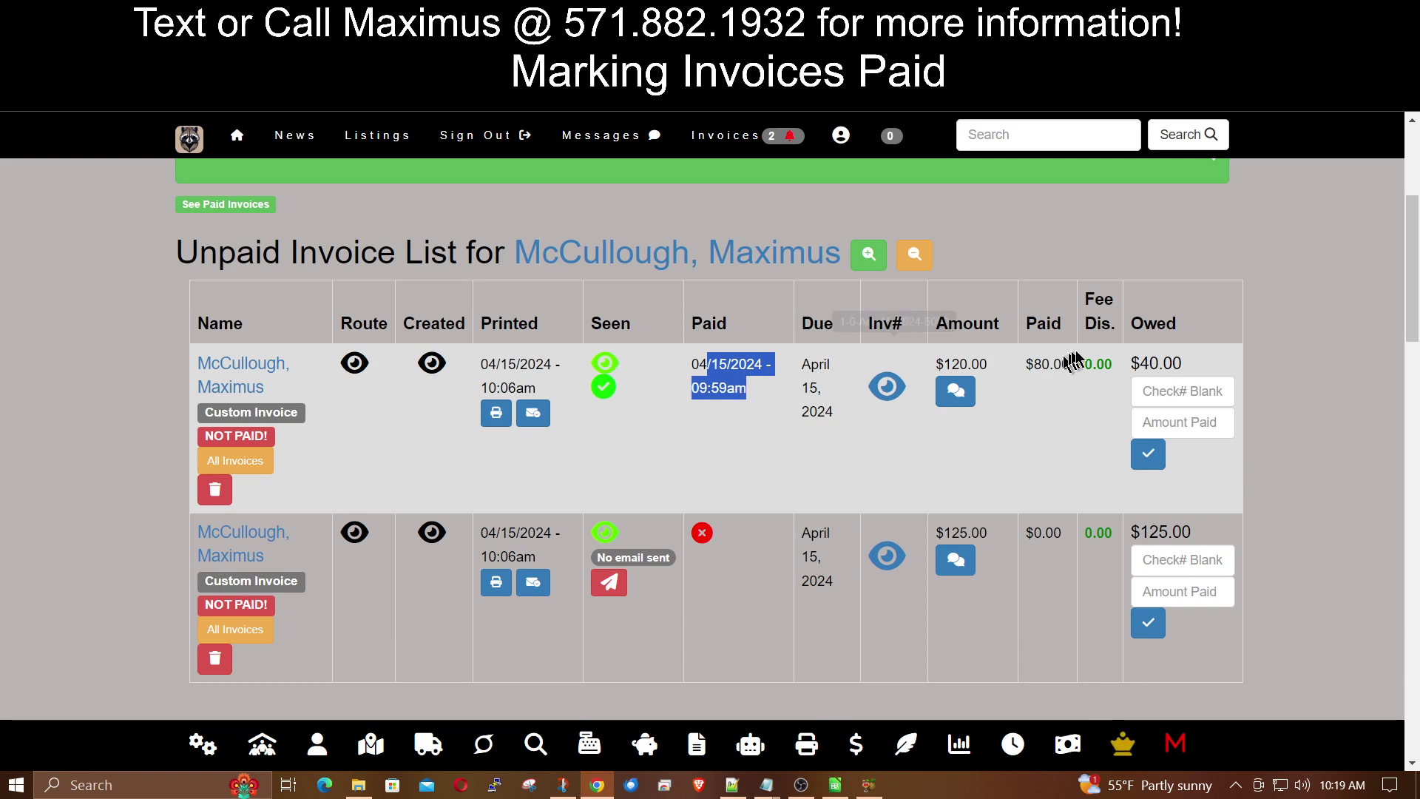
pyautogui.moveTo(1194, 363); pyautogui.dragTo(1039, 370)
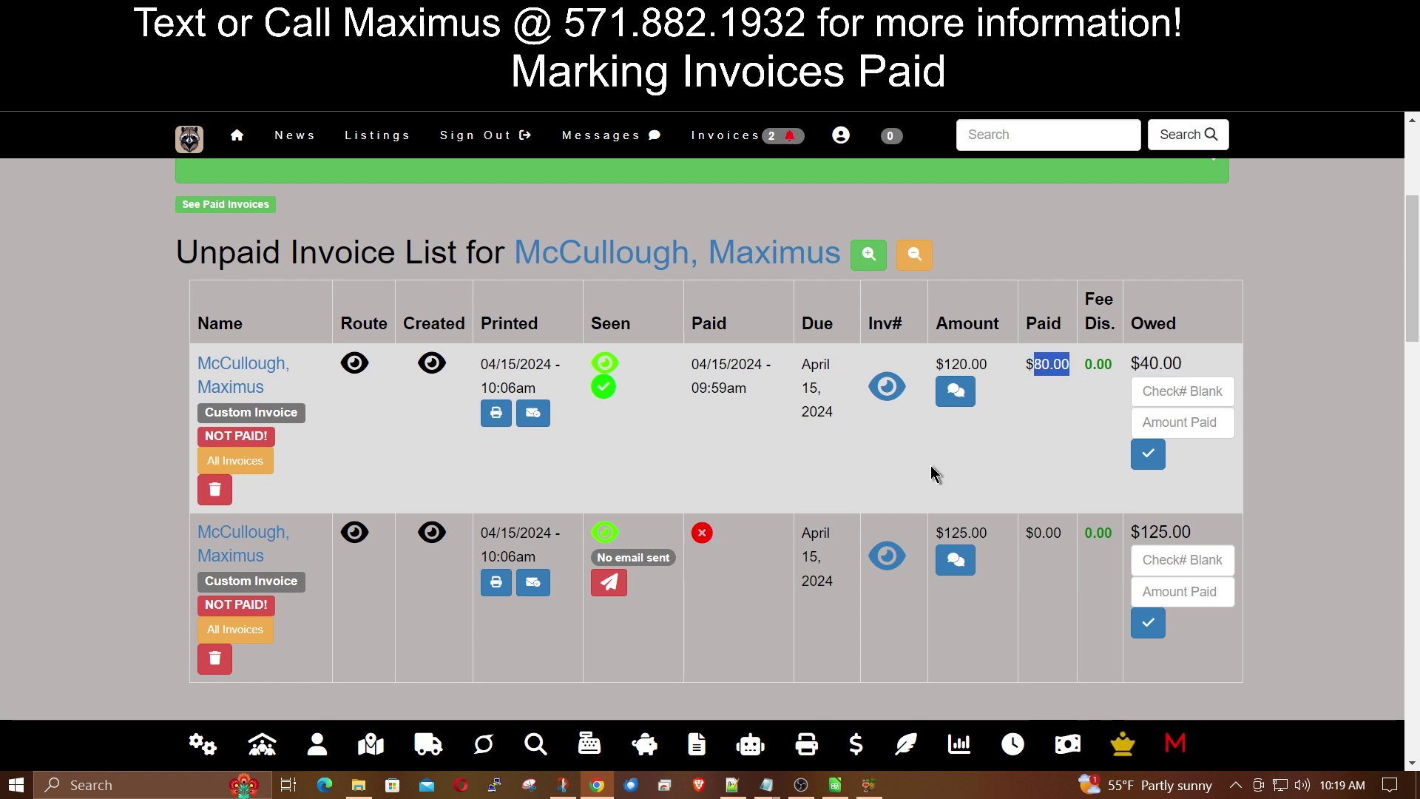
# Record a payment of 300 with check number 123 on the $120.00 invoice
pyautogui.scroll(-1, 807, 494)
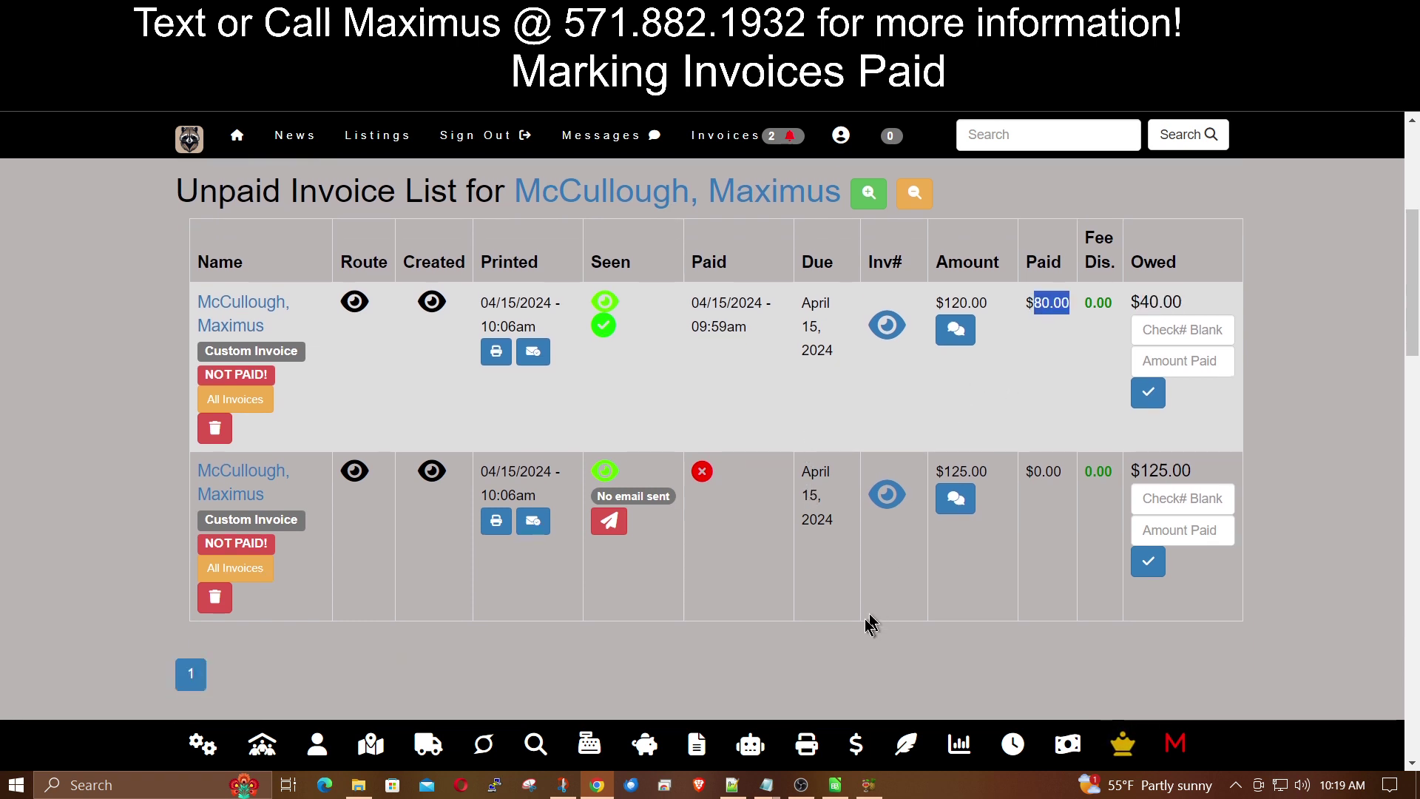
pyautogui.click(1190, 331)
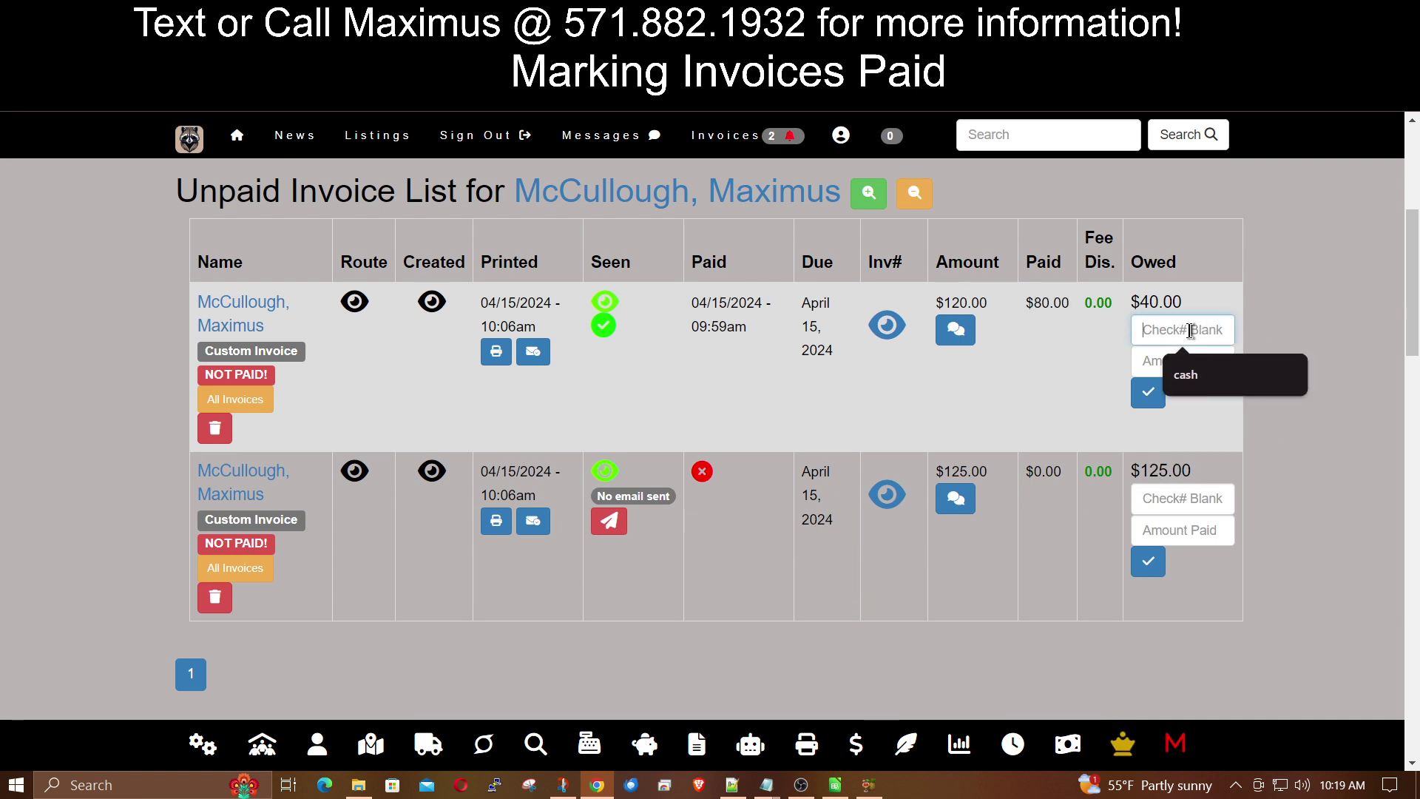
pyautogui.write('123')
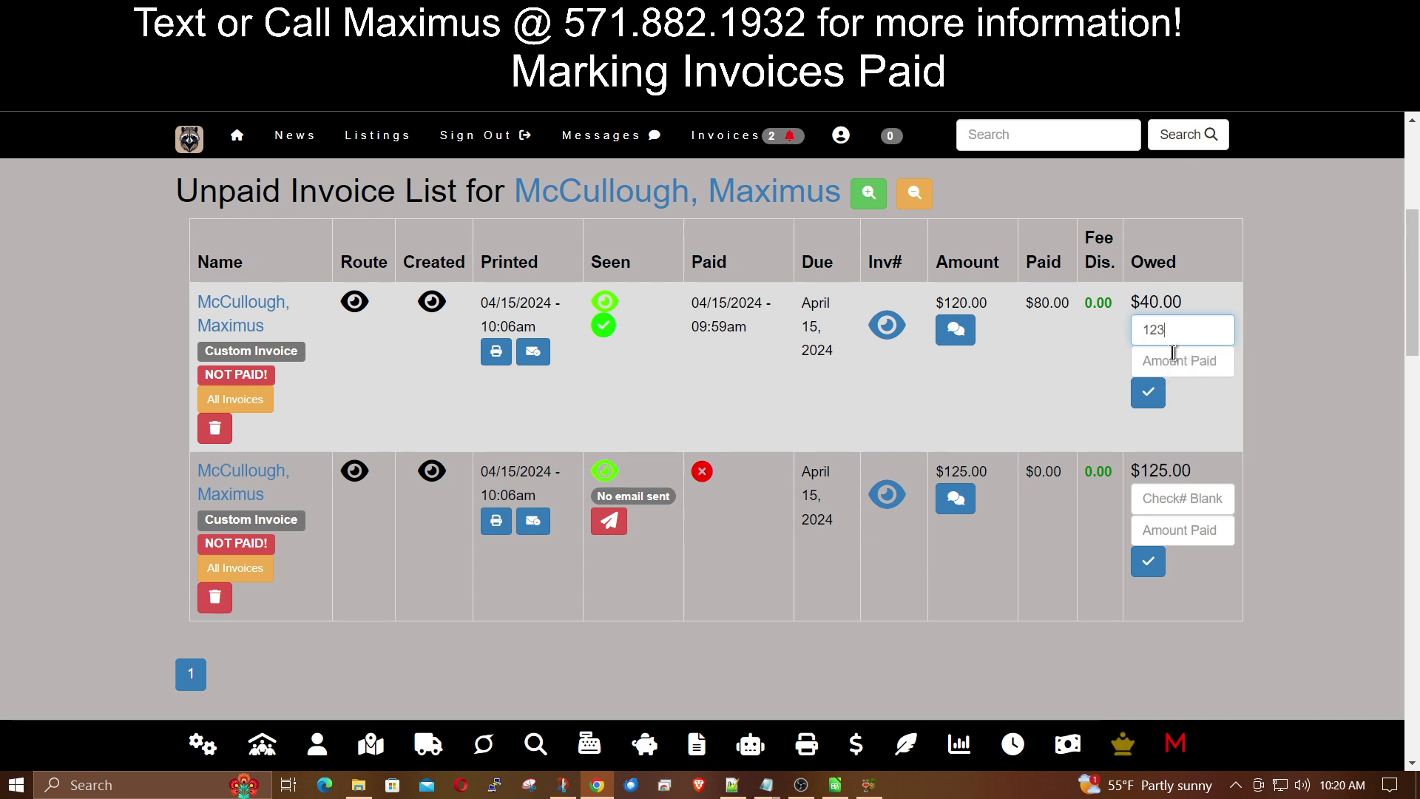
pyautogui.click(1172, 355)
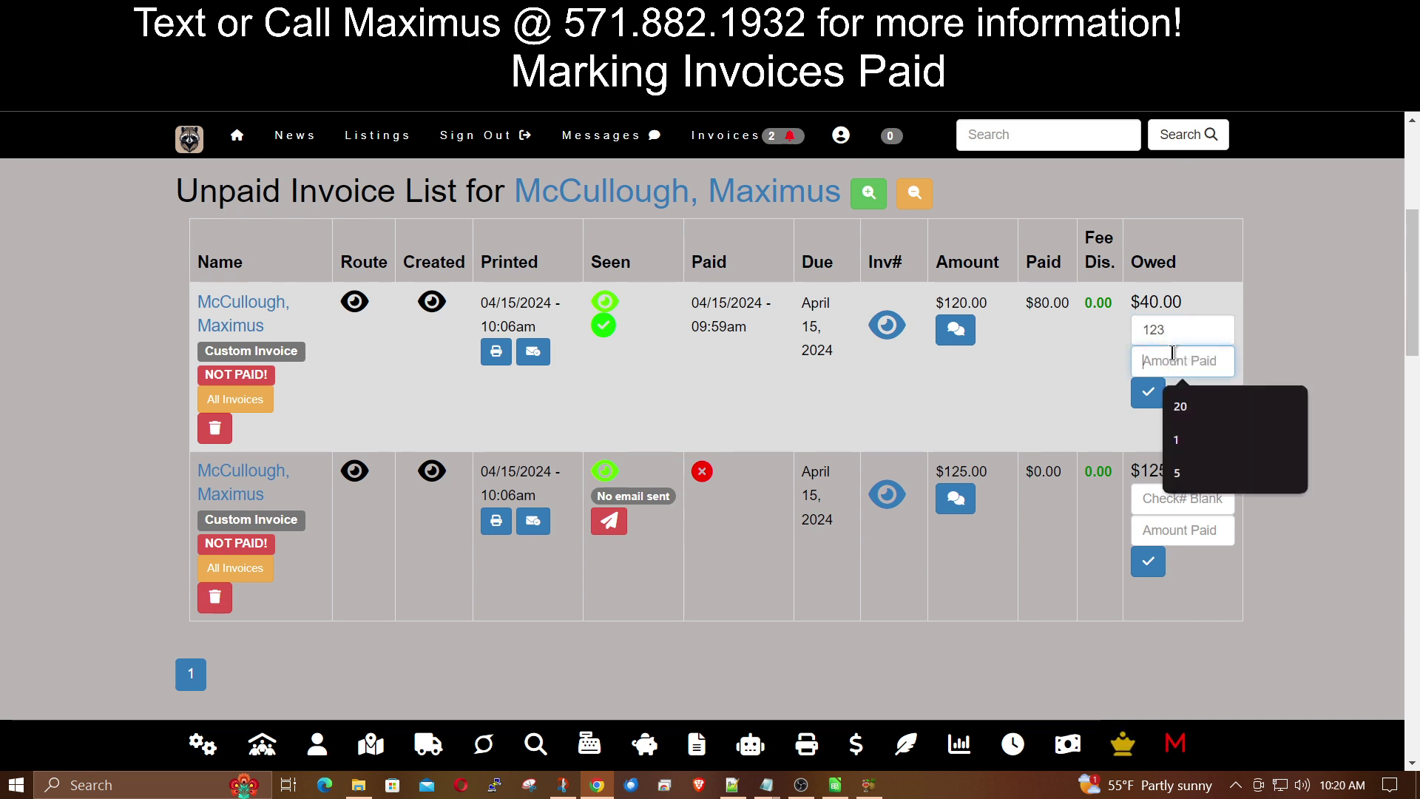
pyautogui.write('300')
pyautogui.click(1148, 392)
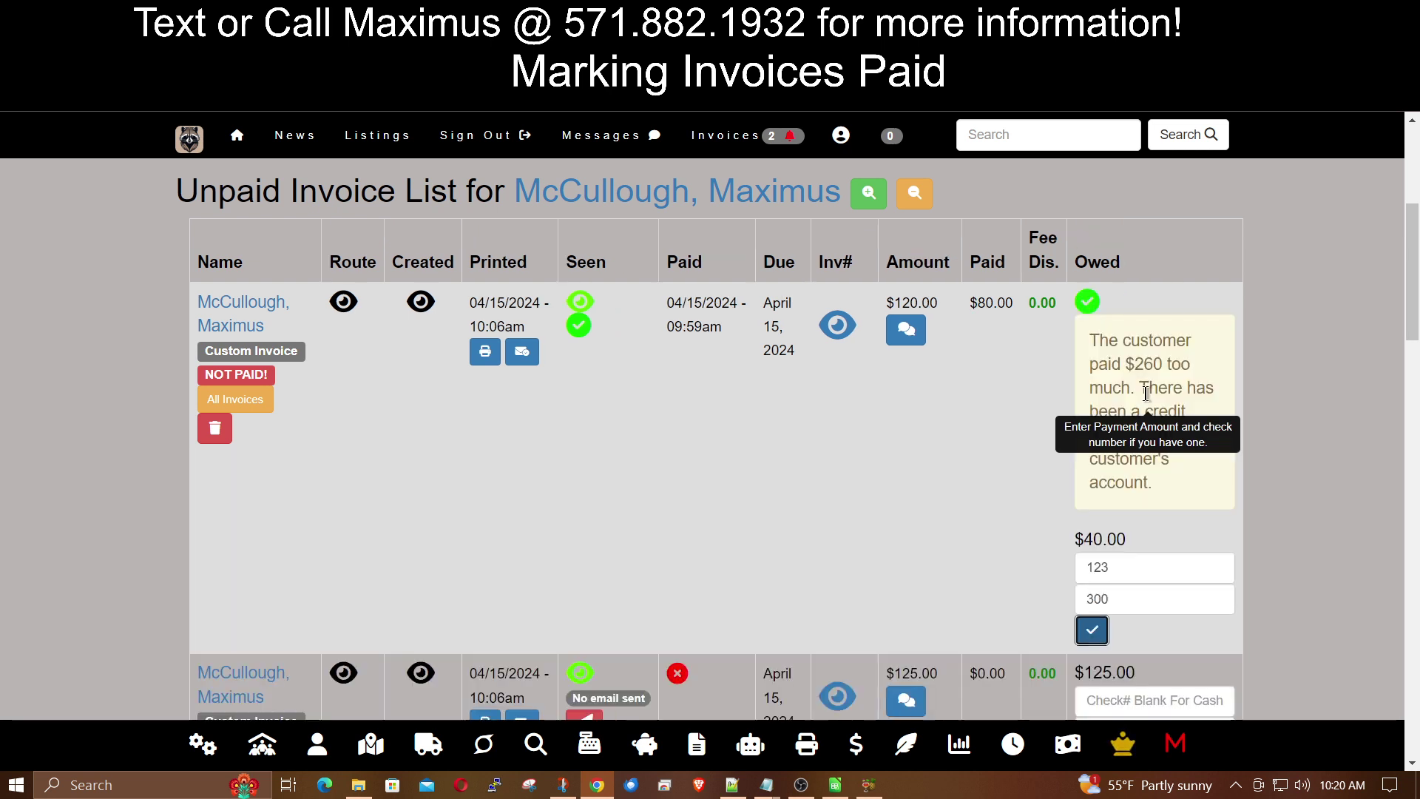
# Read the overpayment notice and examine the customer's total credits and previous prepaid payments
pyautogui.moveTo(1097, 340); pyautogui.dragTo(1177, 480)
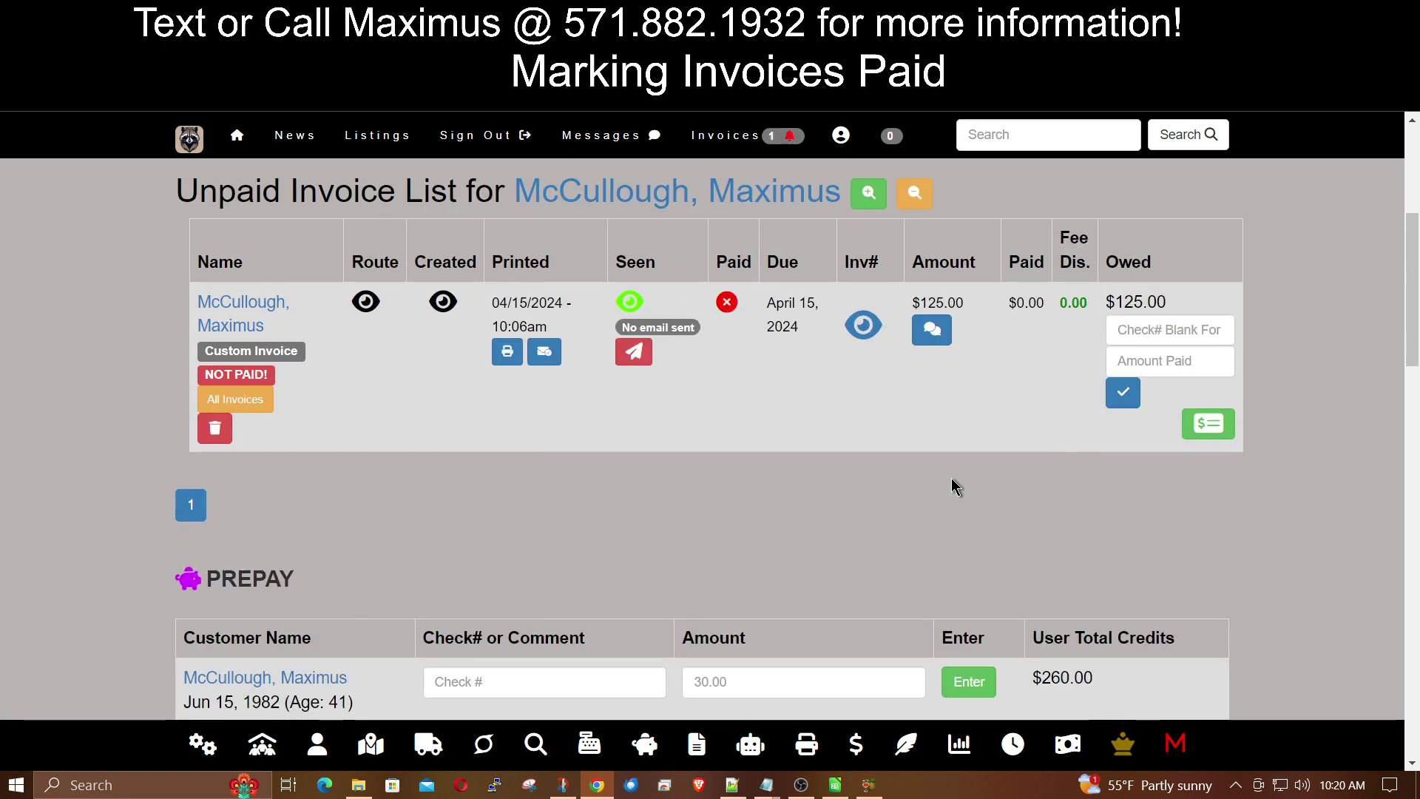
pyautogui.scroll(-2, 783, 472)
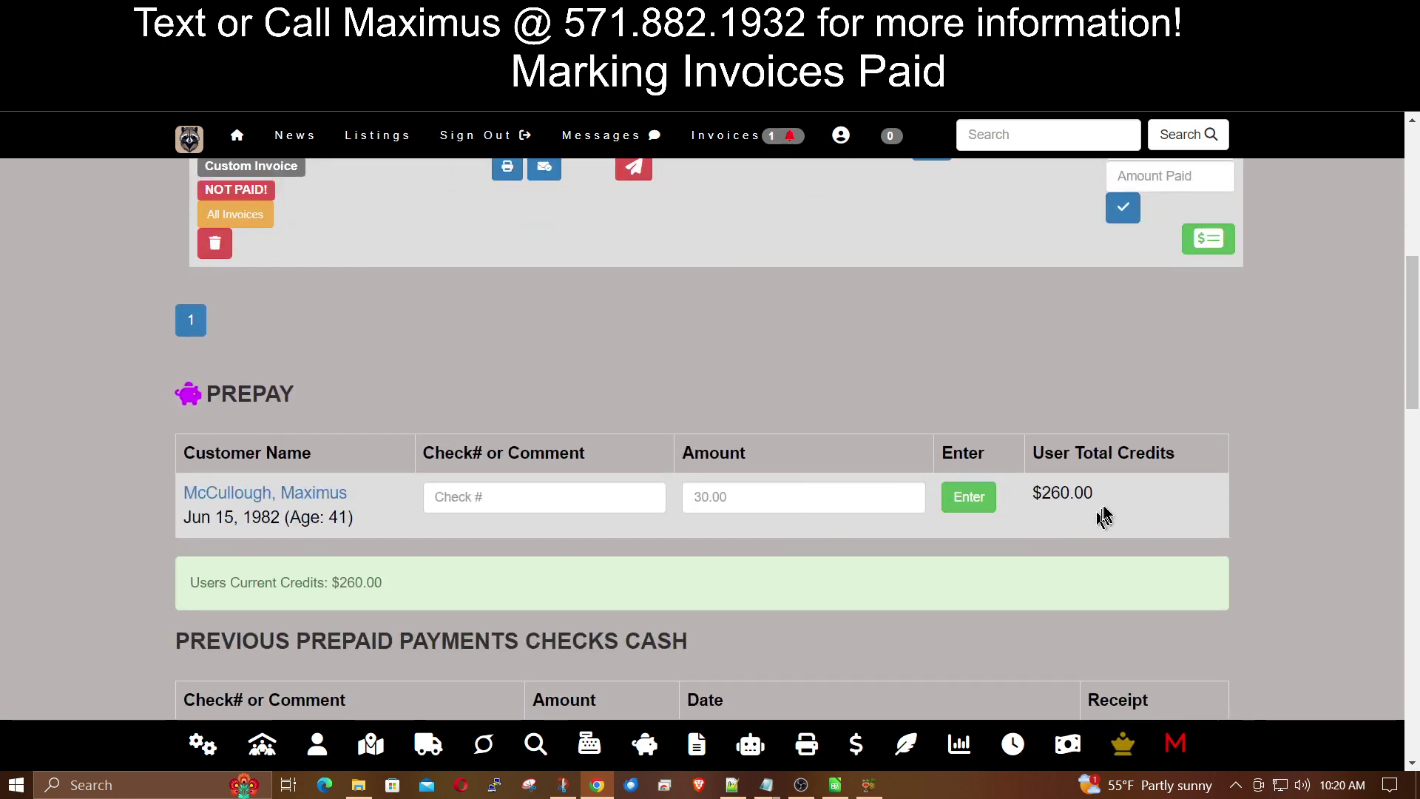
pyautogui.moveTo(1111, 500); pyautogui.dragTo(1041, 493)
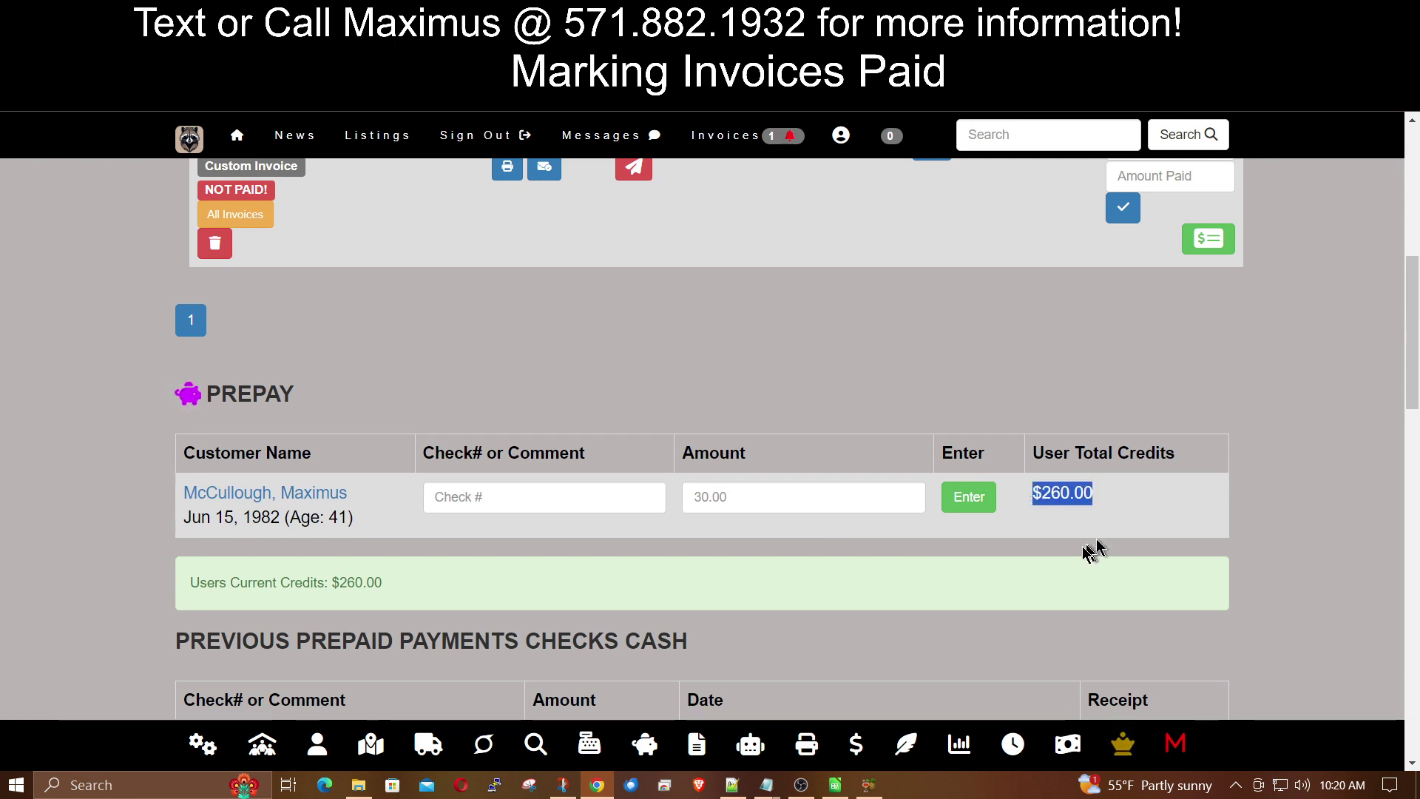
pyautogui.scroll(-2, 848, 578)
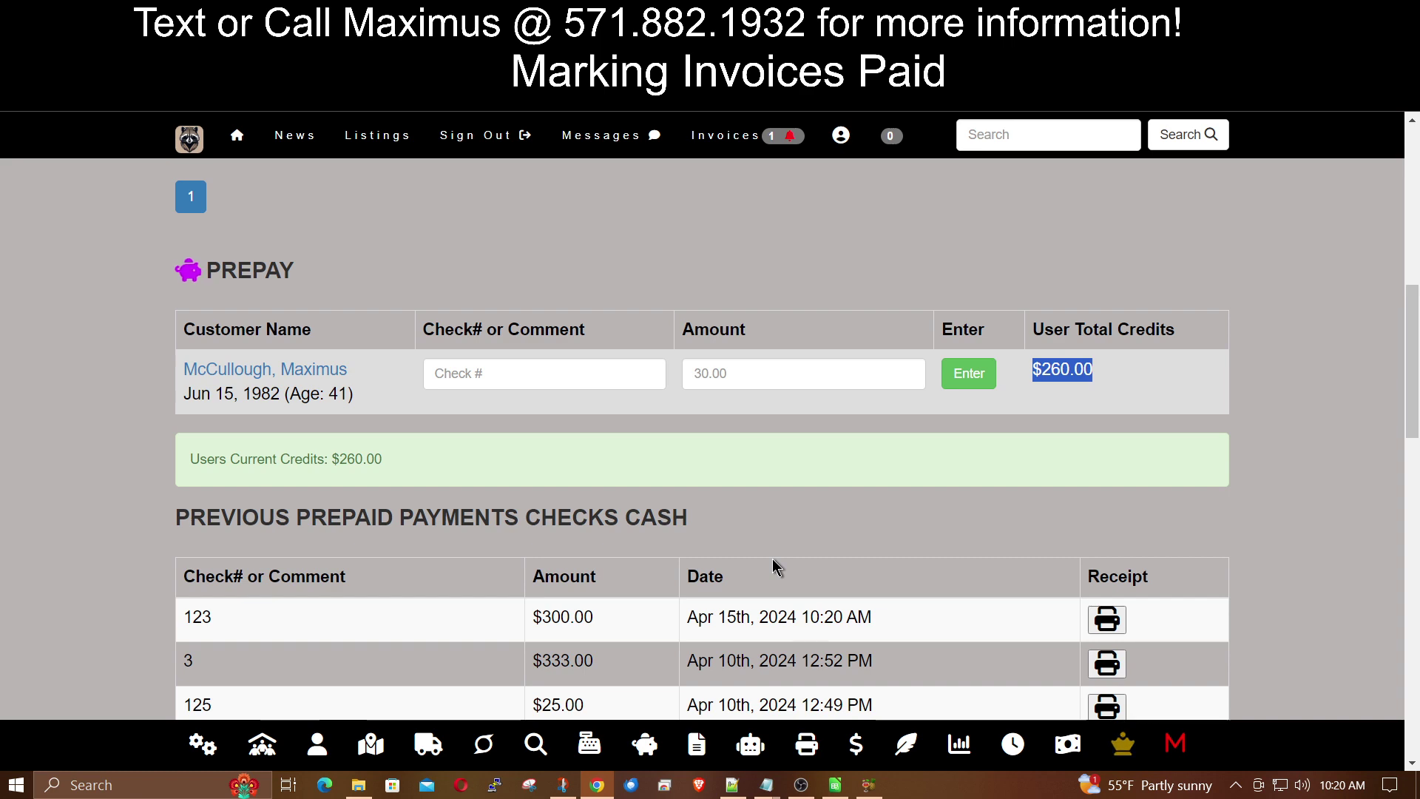
pyautogui.scroll(-2, 772, 558)
pyautogui.scroll(-3, 772, 558)
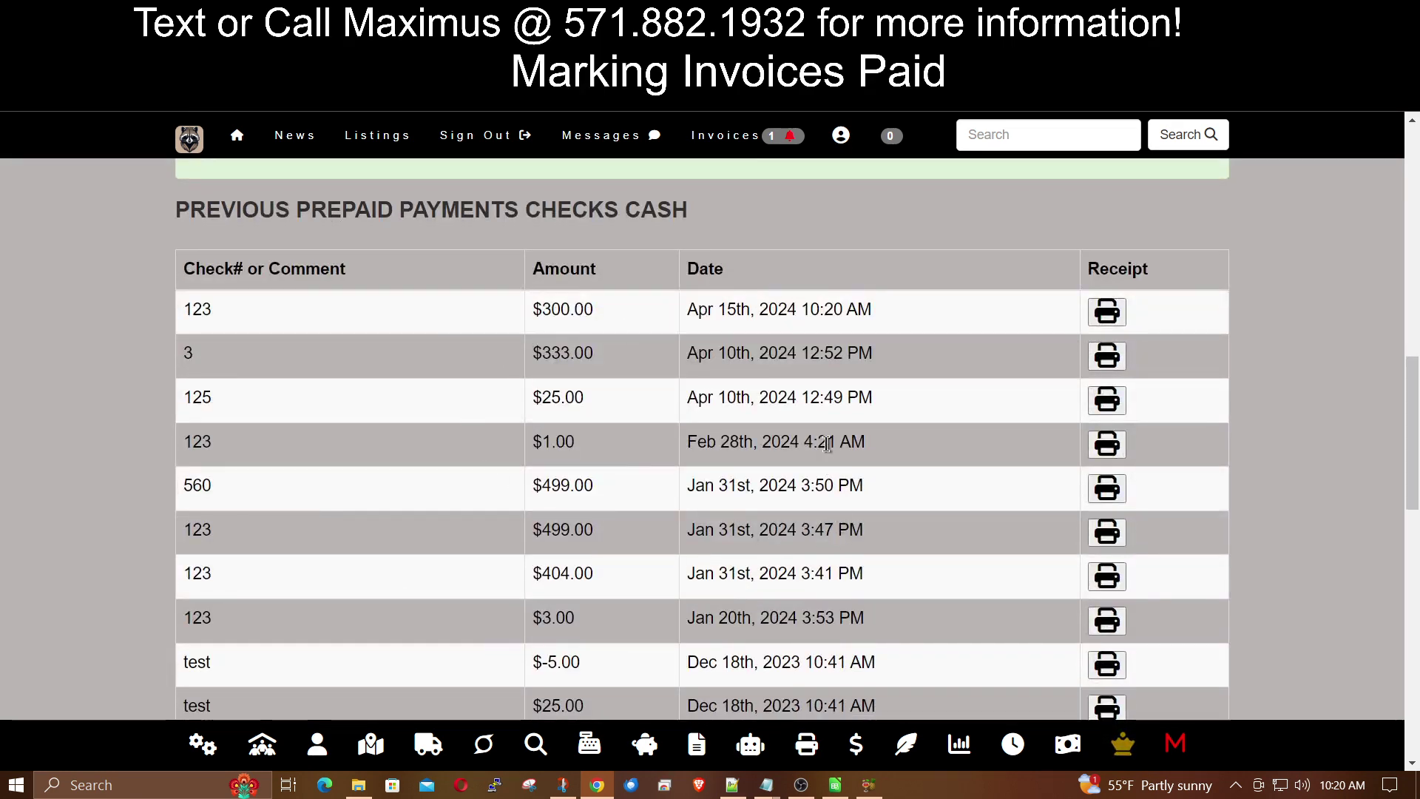
# Preview the printable receipt for the $300.00 prepaid payment of Apr 15th, 2024, and close it without printing
pyautogui.scroll(2, 670, 448)
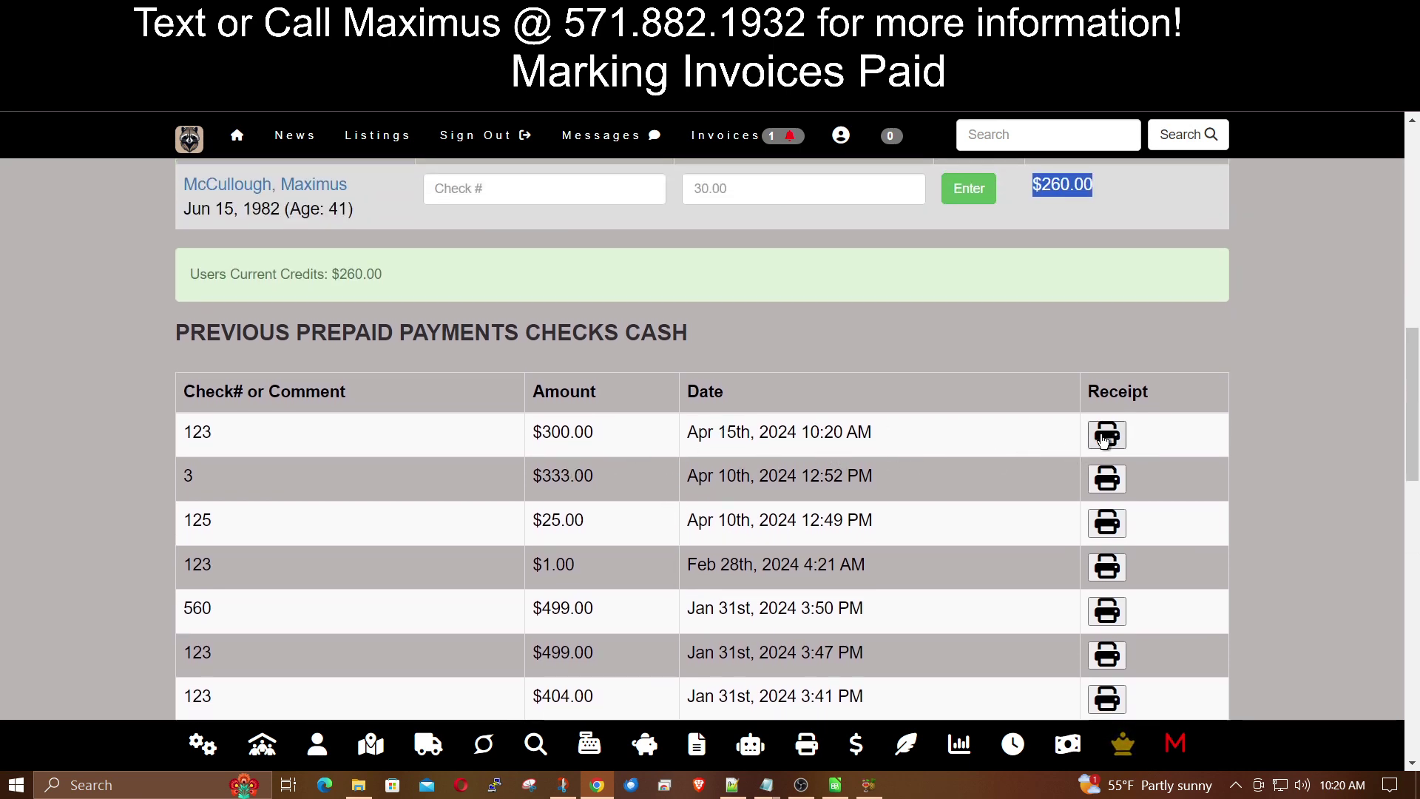
pyautogui.click(1107, 436)
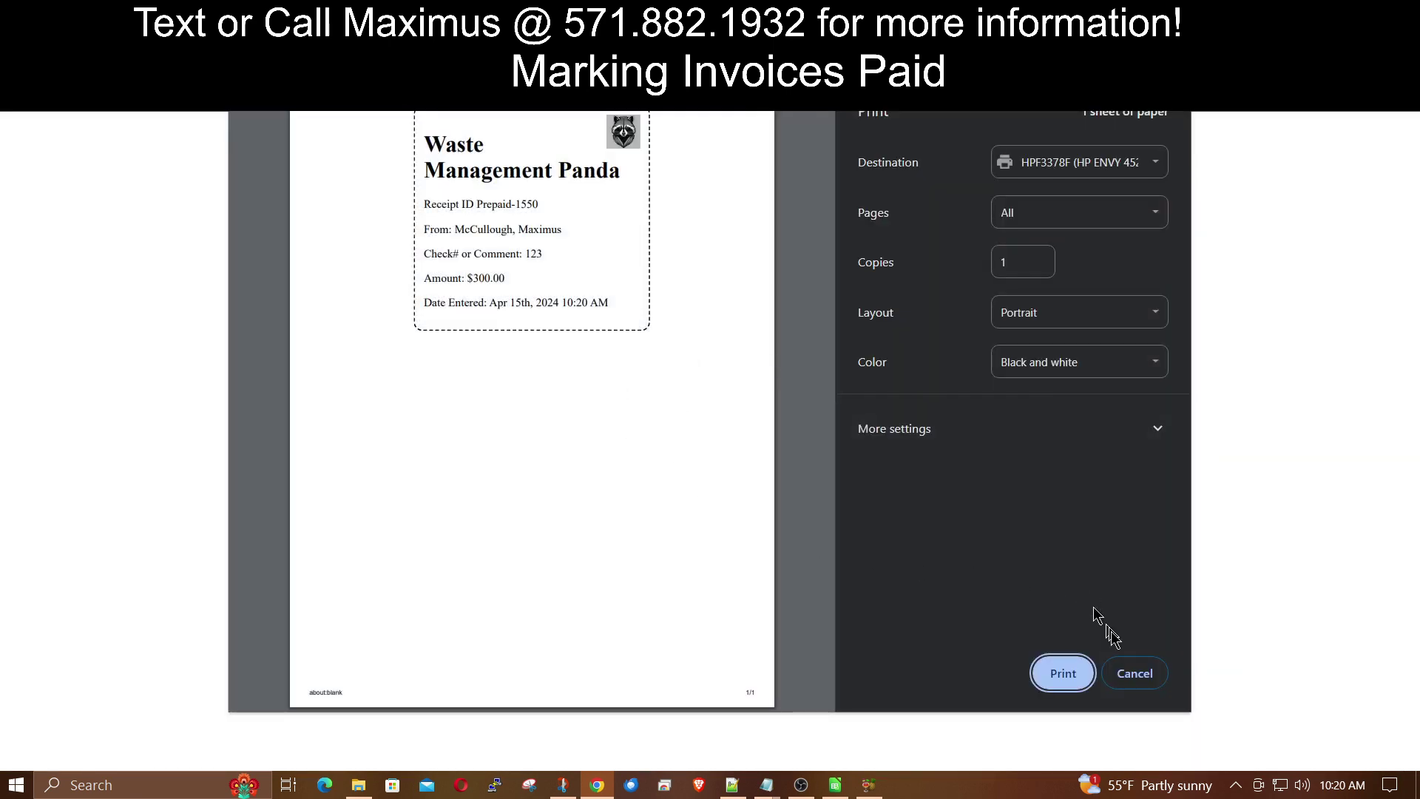
pyautogui.click(1138, 673)
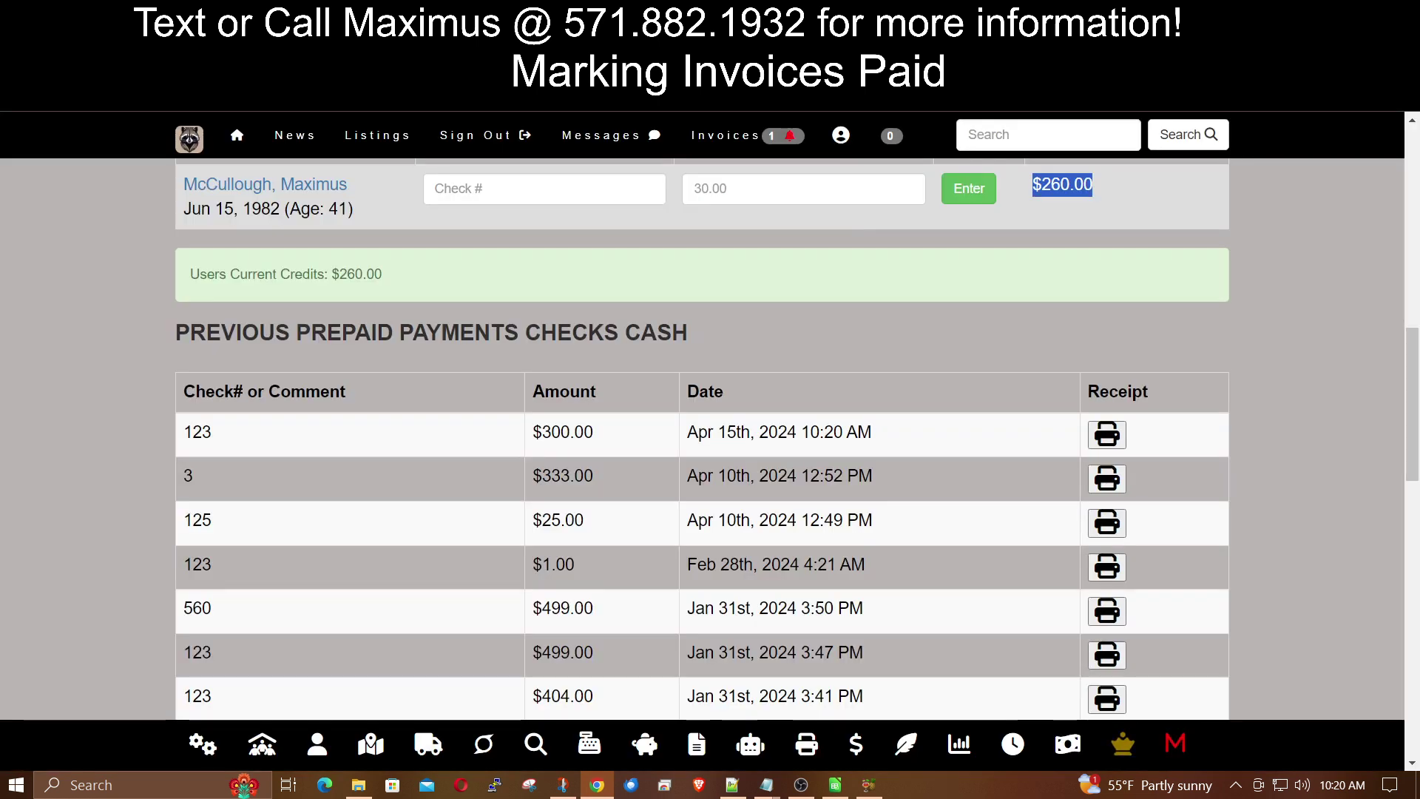
pyautogui.scroll(10, 884, 525)
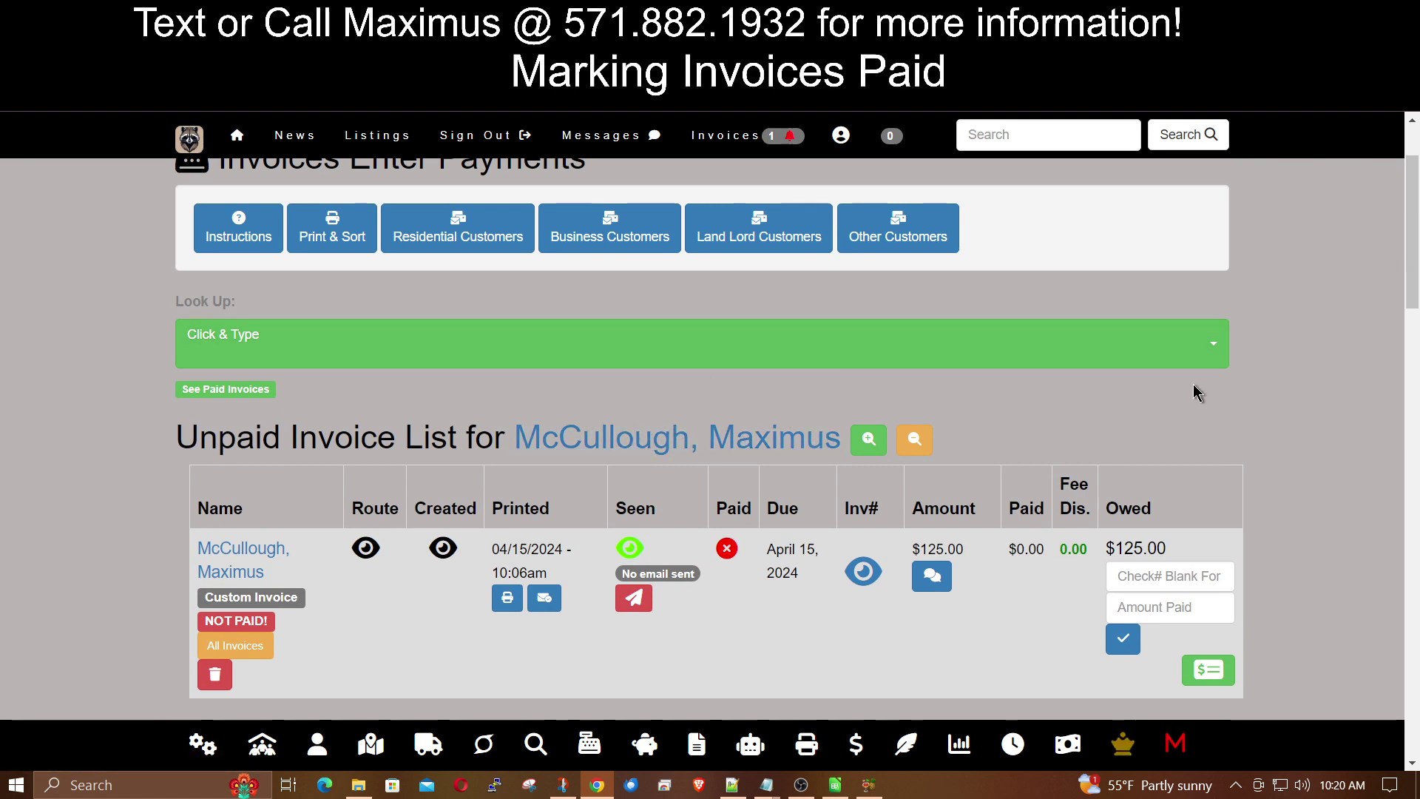
pyautogui.scroll(-2, 1195, 393)
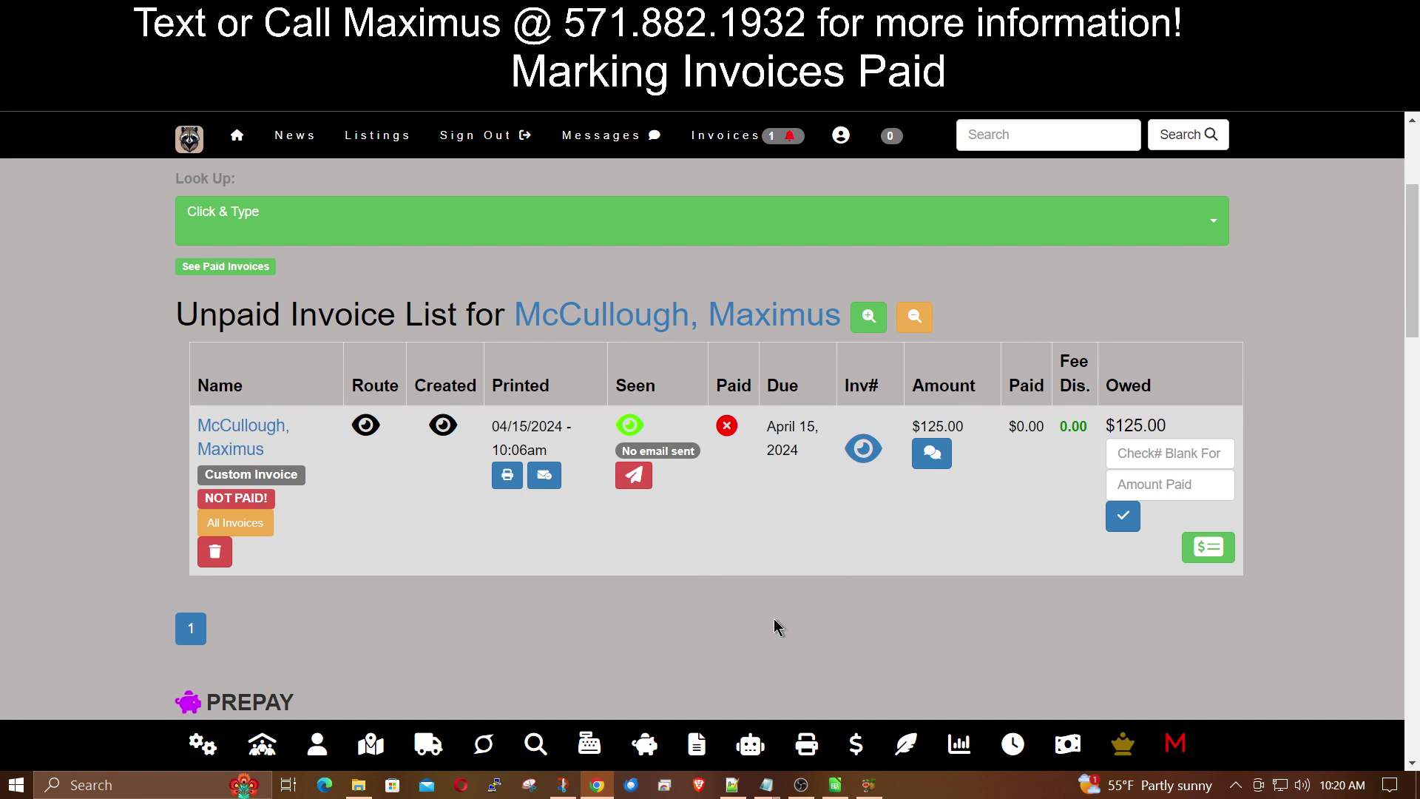
# Compare the customer's total prepaid credits with the amount owed on the remaining $125.00 invoice
pyautogui.scroll(-3, 775, 621)
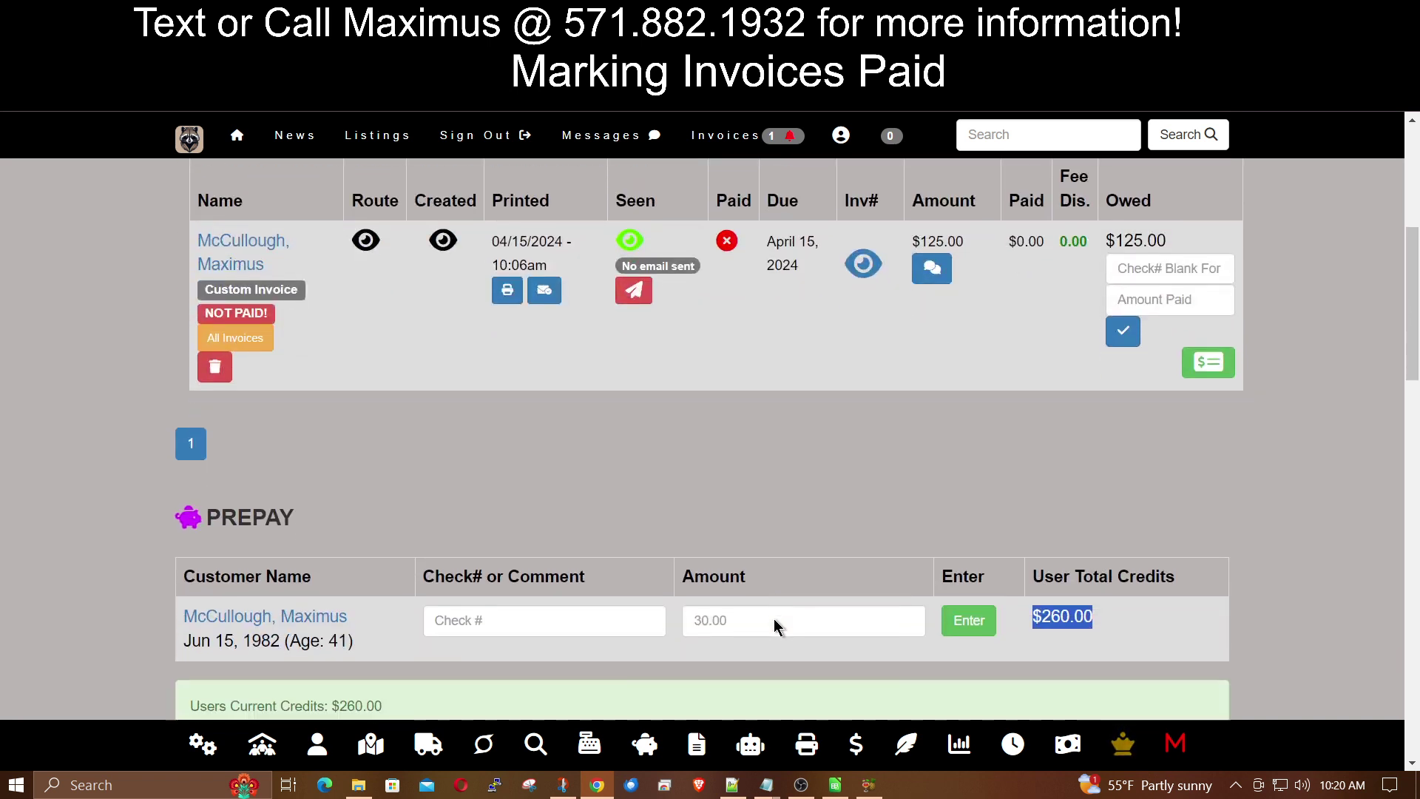
pyautogui.doubleClick(1059, 616)
pyautogui.scroll(2, 1097, 648)
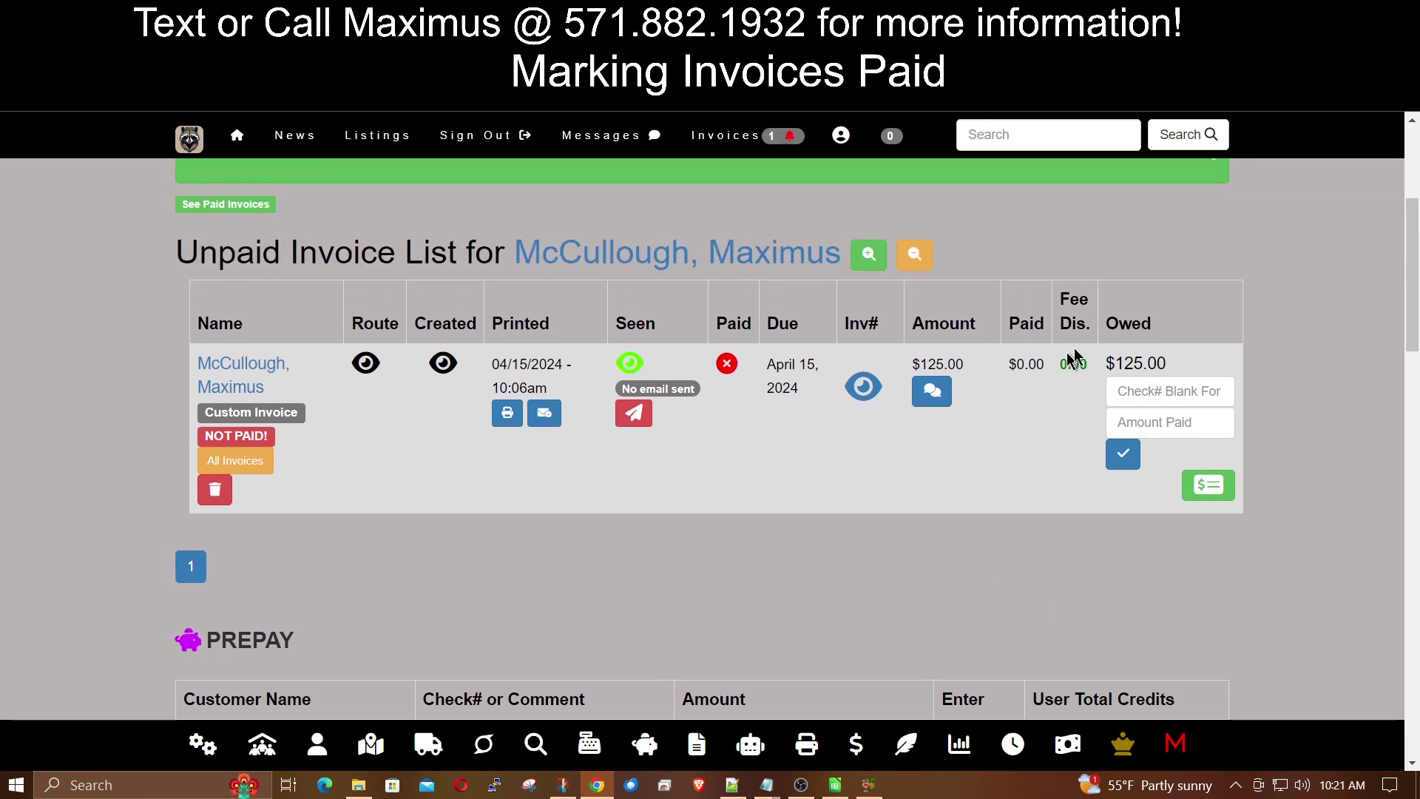
pyautogui.moveTo(1183, 362); pyautogui.dragTo(1100, 364)
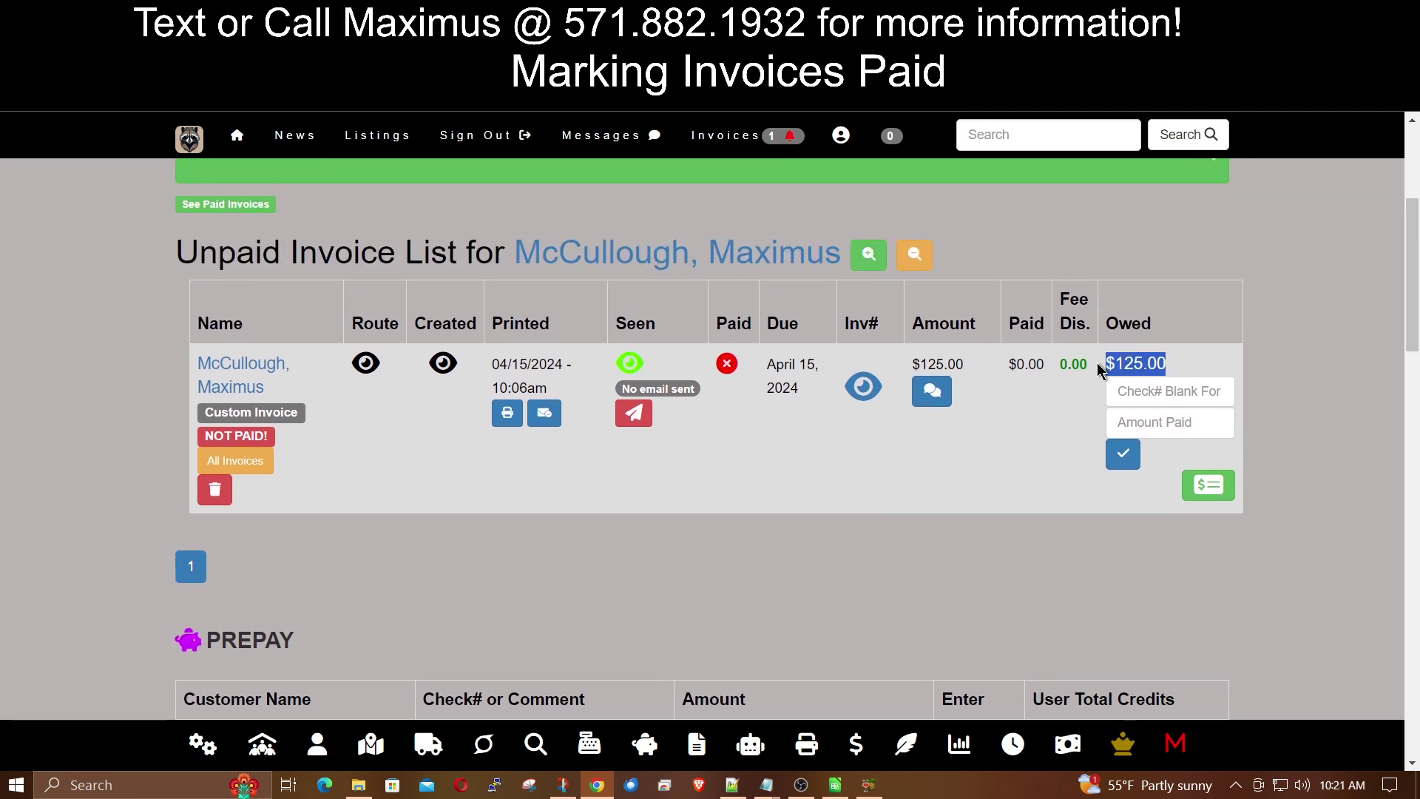
pyautogui.click(753, 603)
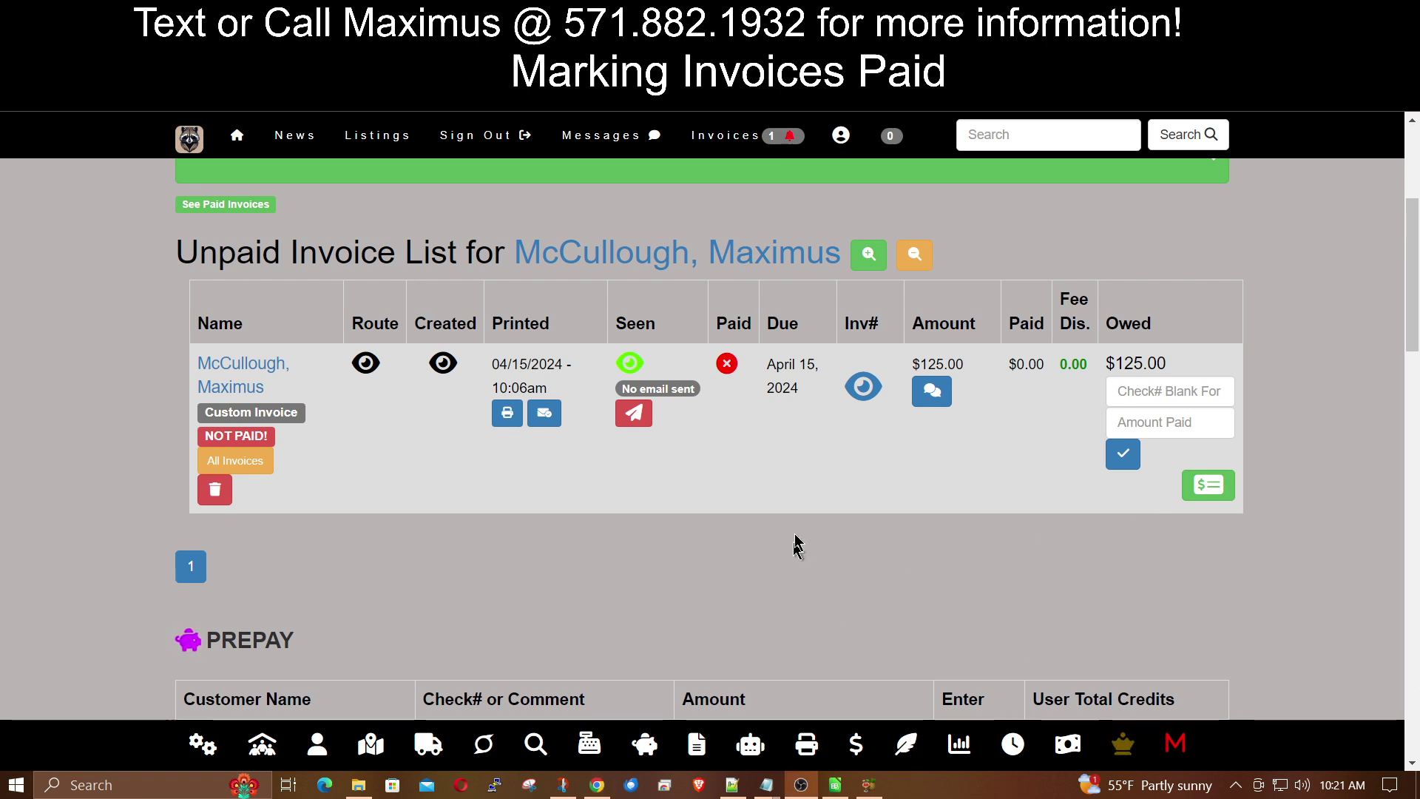
# Process payment of the $125.00 invoice using the customer's credits
pyautogui.scroll(-3, 709, 505)
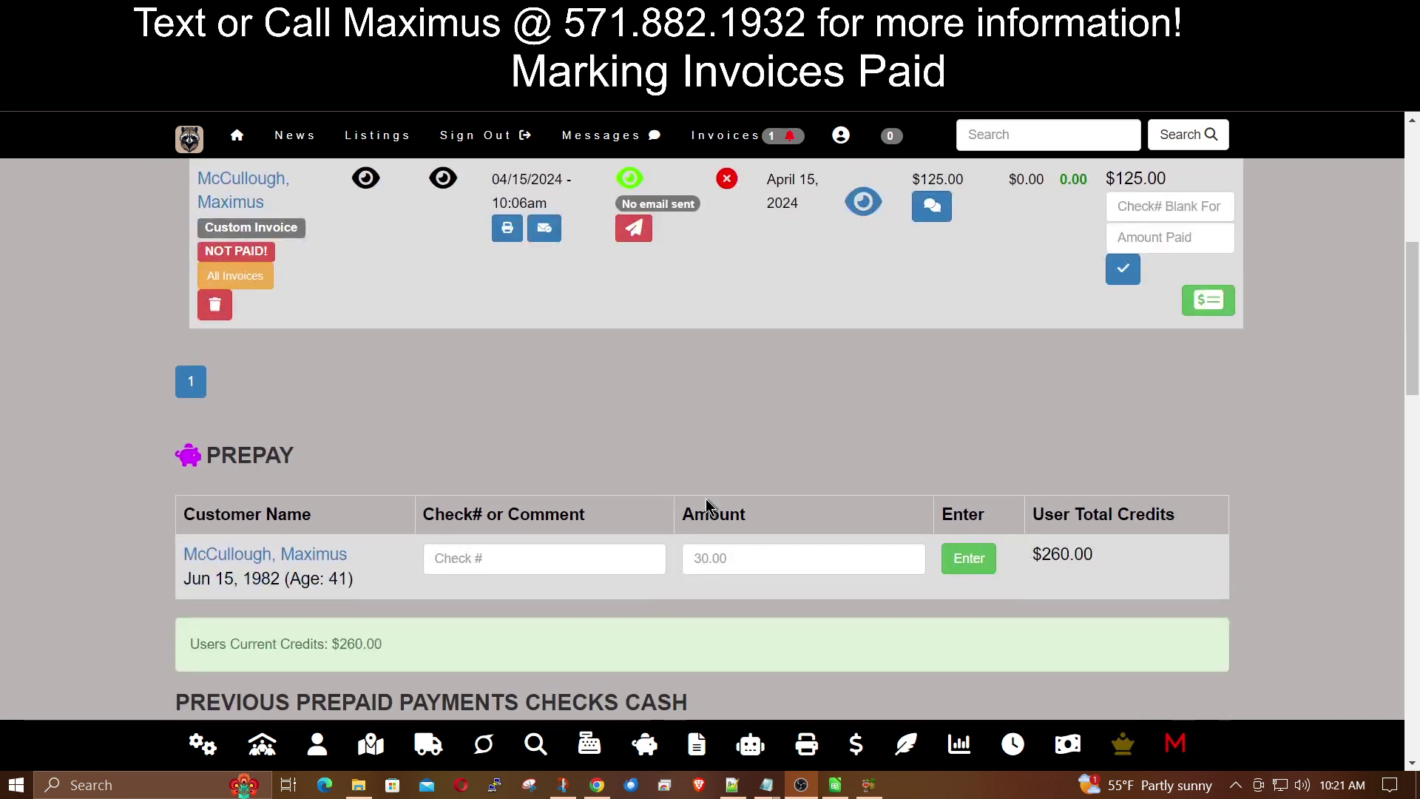
pyautogui.scroll(2, 1109, 580)
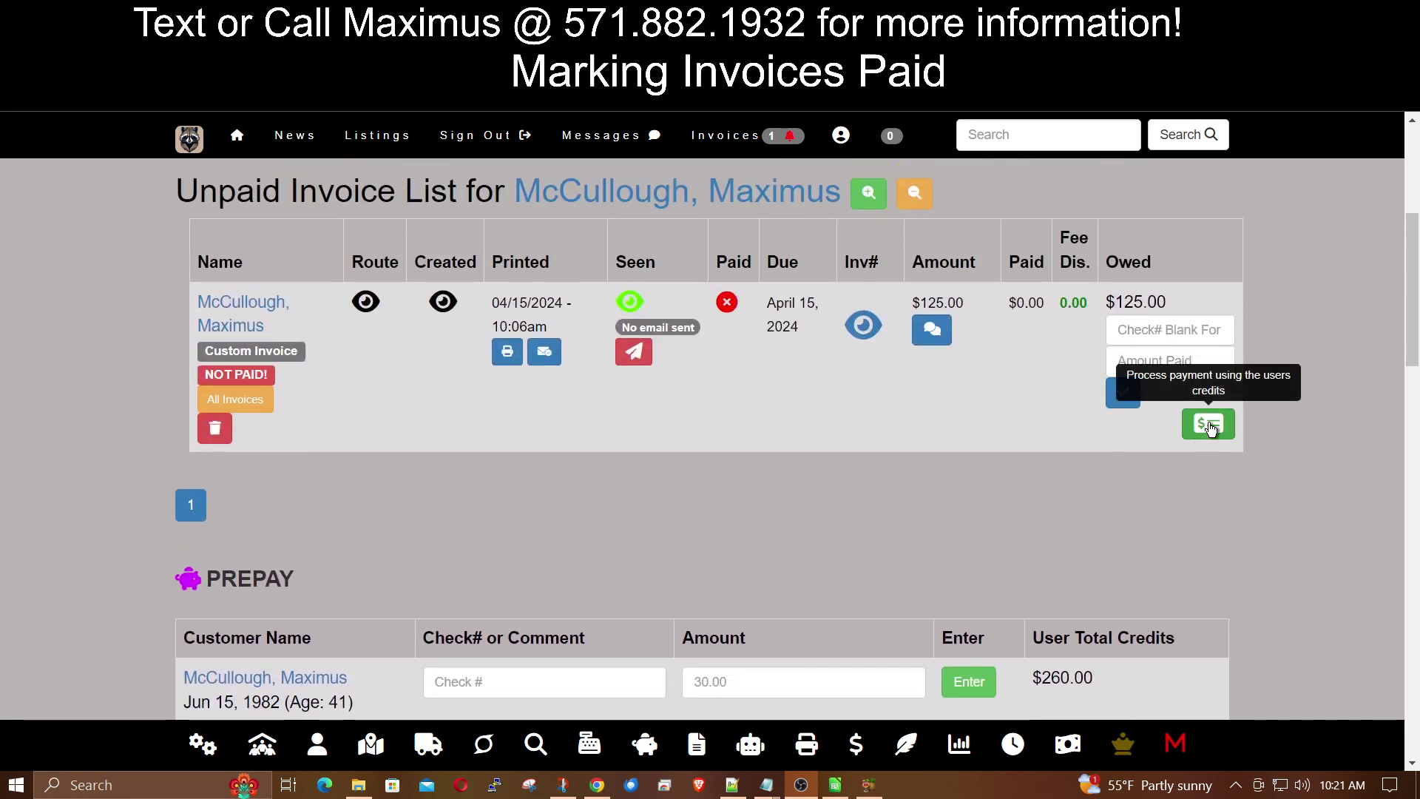
pyautogui.click(1208, 424)
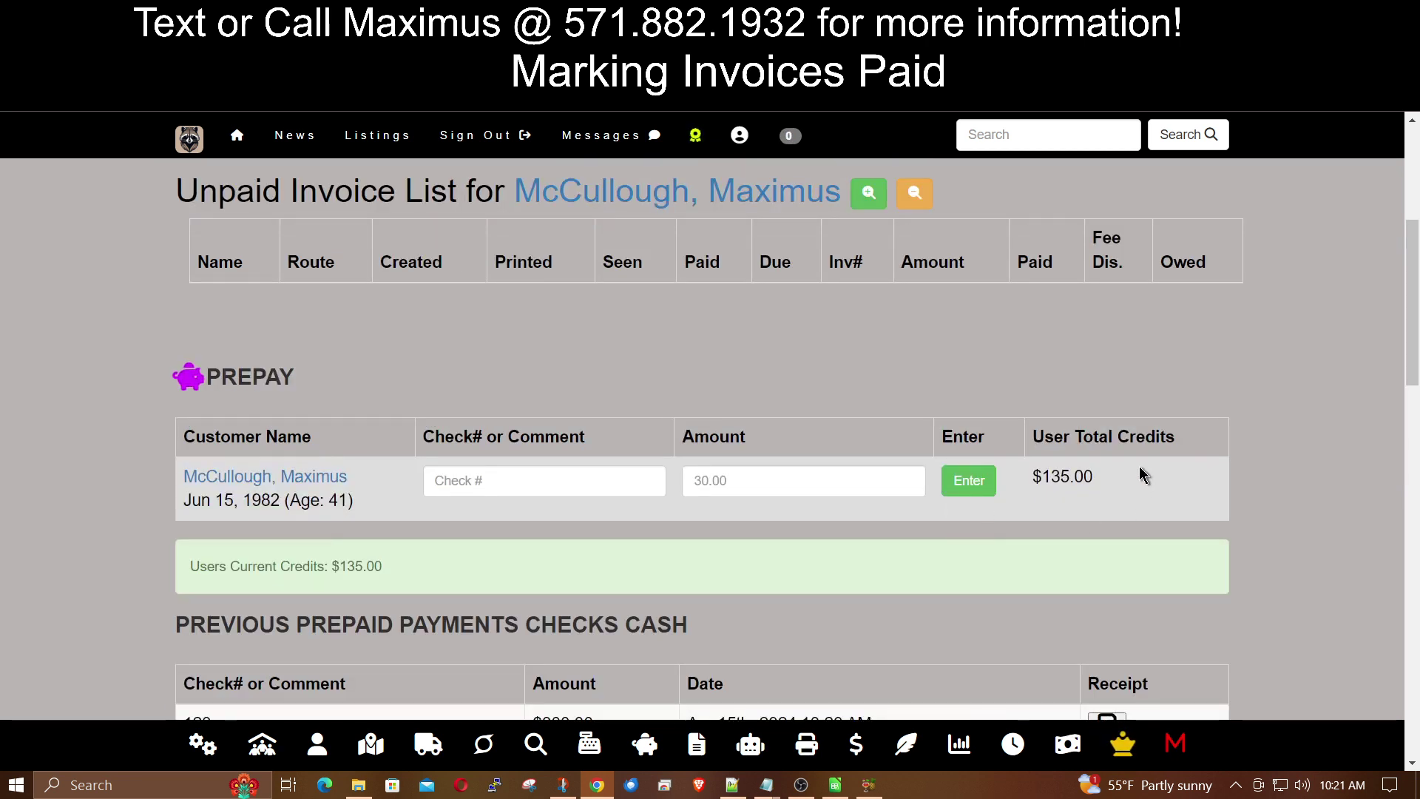
# Check the customer's remaining total credits, previous prepaid payments and unpaid invoice list
pyautogui.moveTo(1090, 477); pyautogui.dragTo(1044, 480)
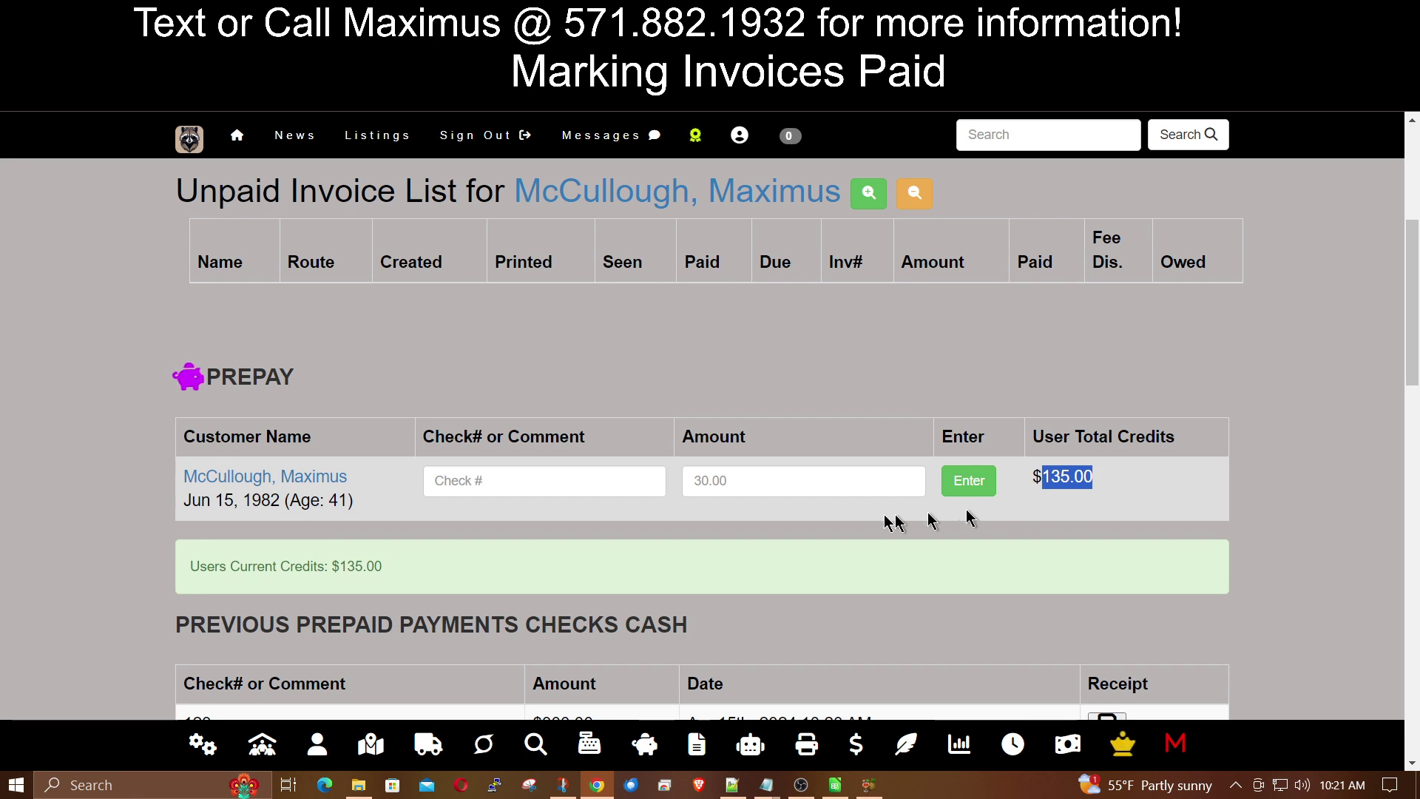
pyautogui.scroll(-3, 875, 523)
pyautogui.scroll(3, 872, 516)
pyautogui.scroll(1, 873, 517)
pyautogui.scroll(1, 874, 522)
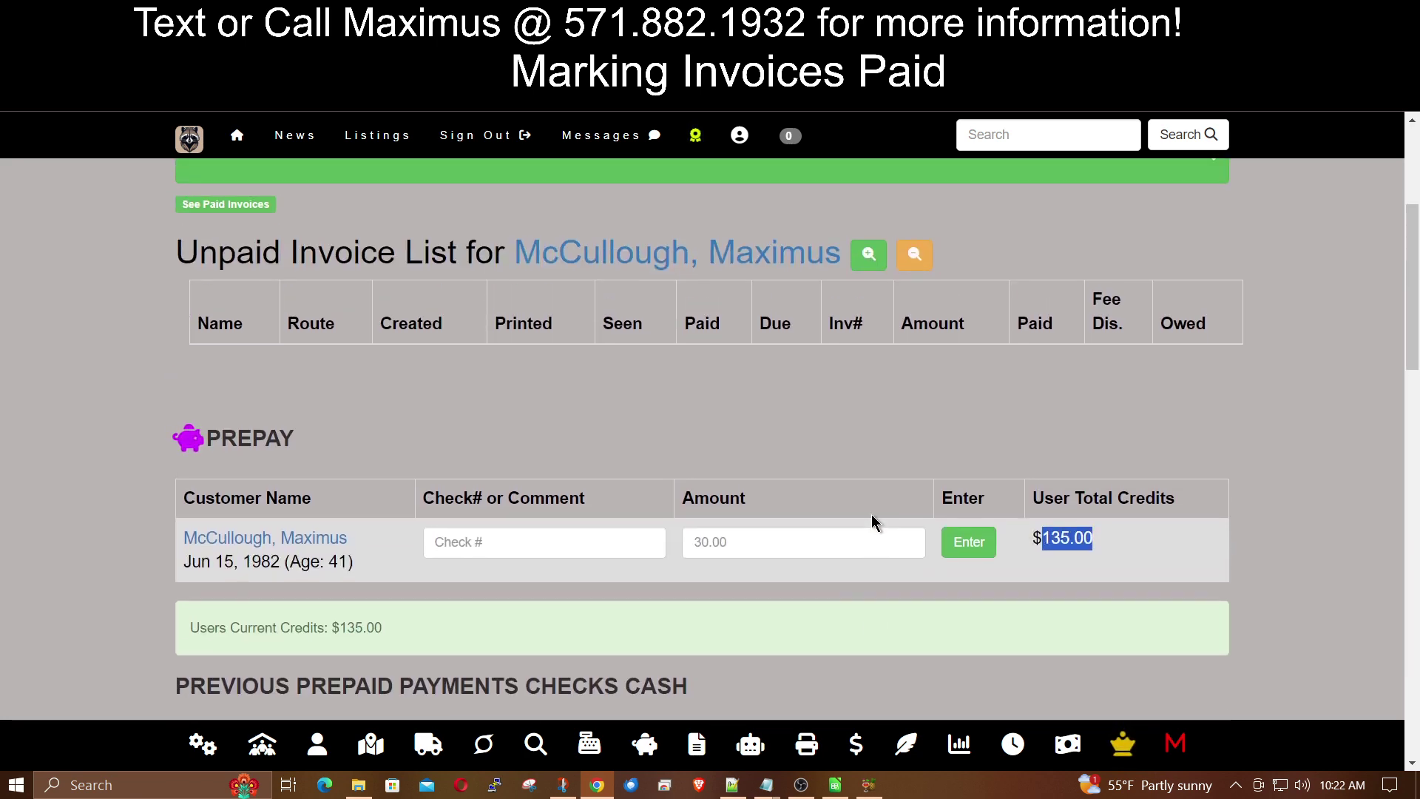
# From the customer's profile, review the payment dates, amounts and check numbers in their managed invoices, and return to the profile
pyautogui.click(759, 271)
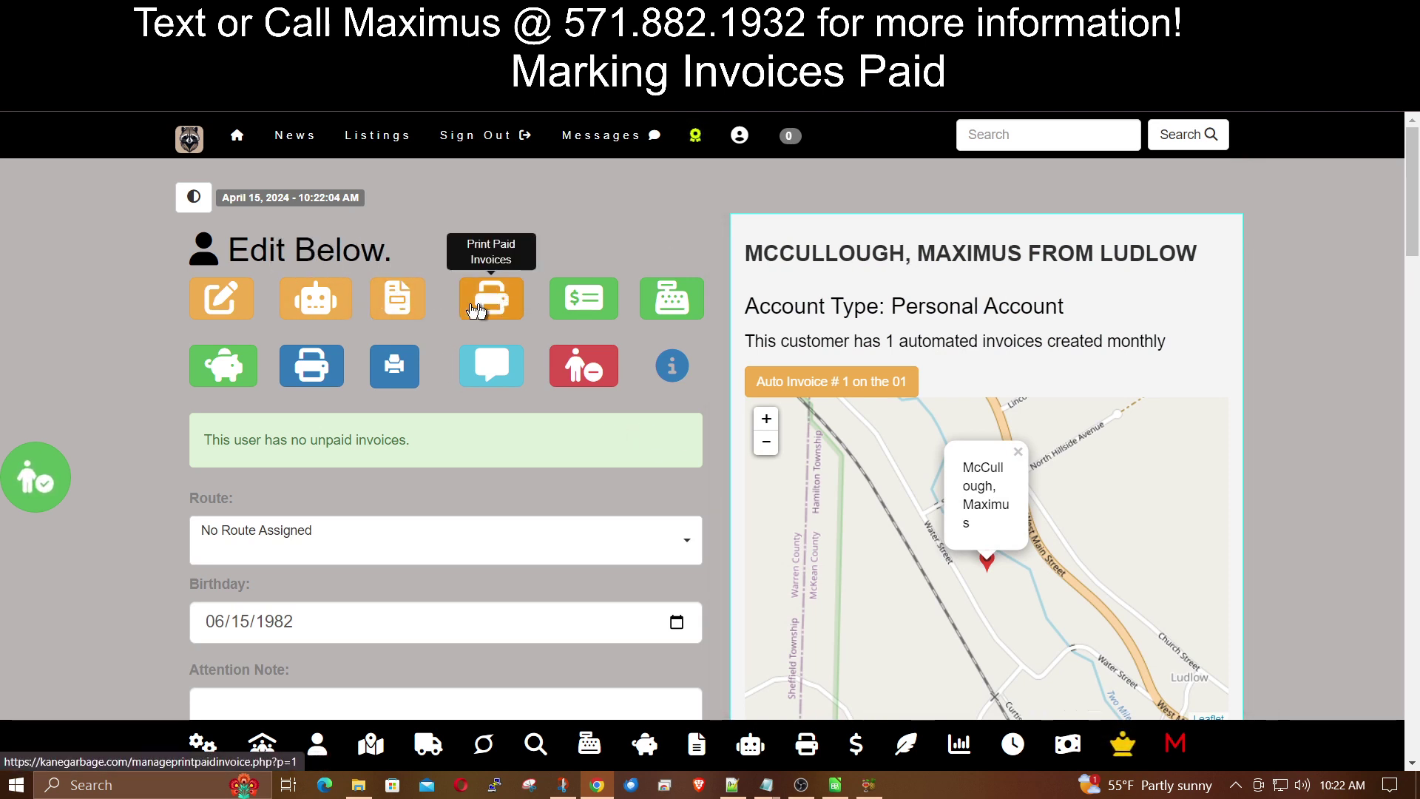
pyautogui.click(406, 310)
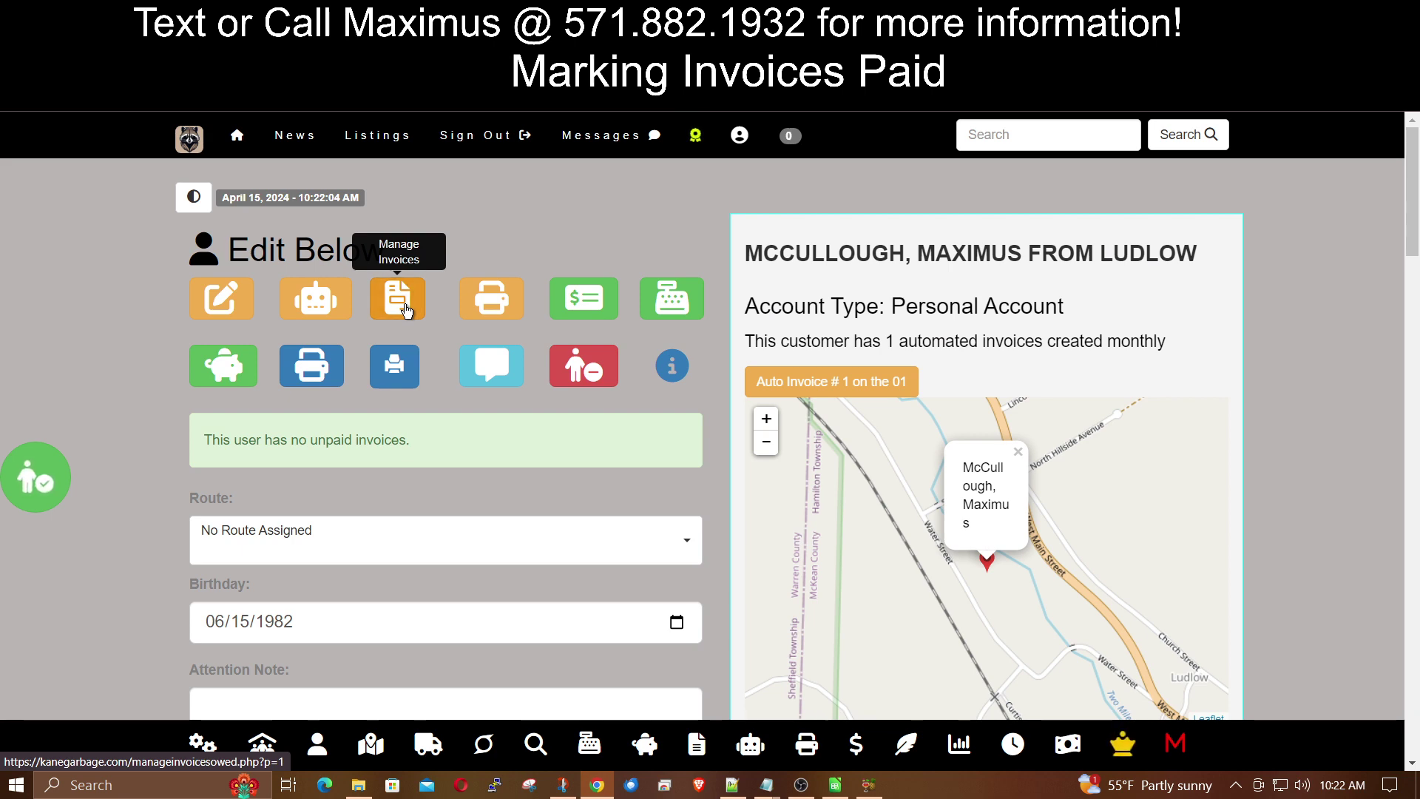
pyautogui.scroll(-3, 659, 352)
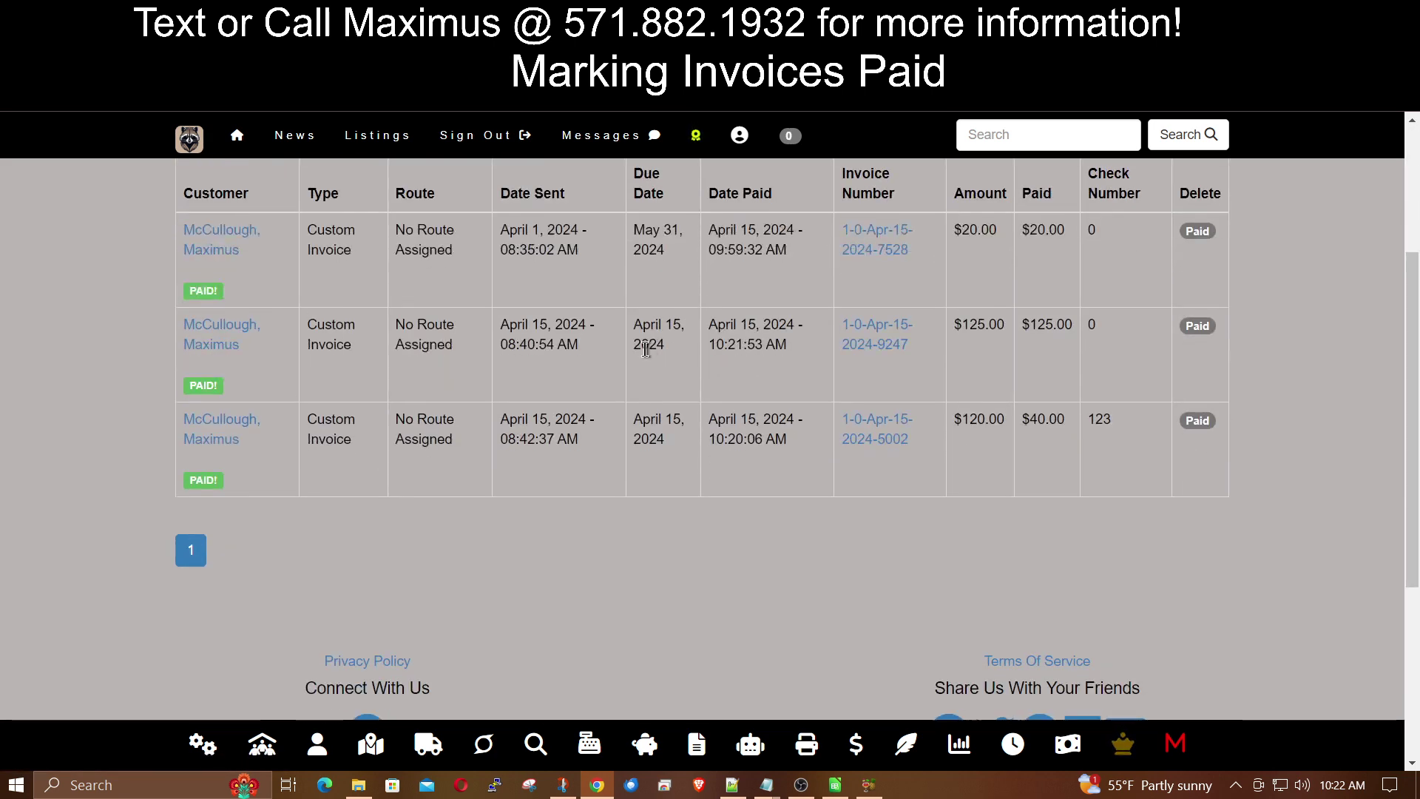
pyautogui.scroll(2, 659, 352)
pyautogui.click(221, 419)
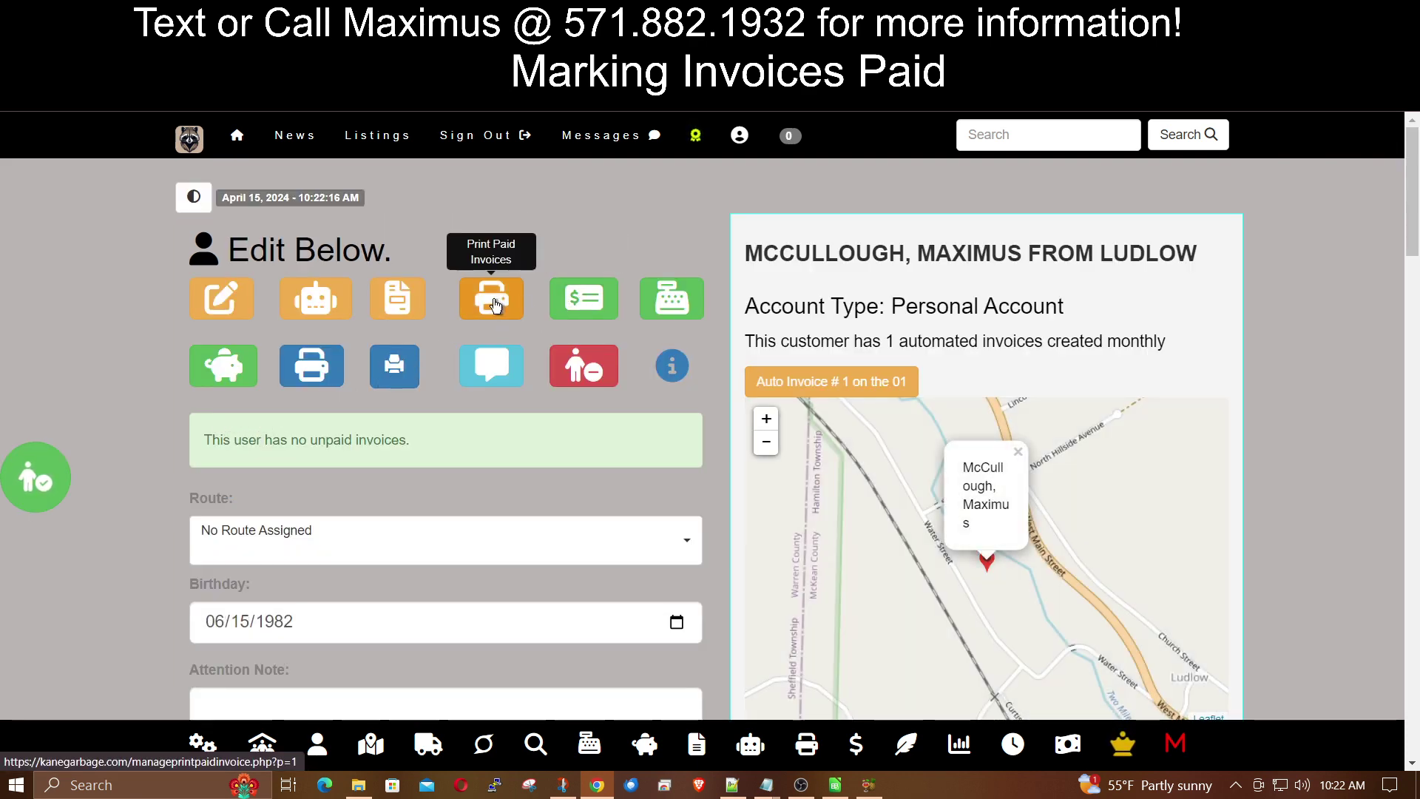
# View the printable versions of the customer's paid invoices and close them without printing
pyautogui.click(494, 303)
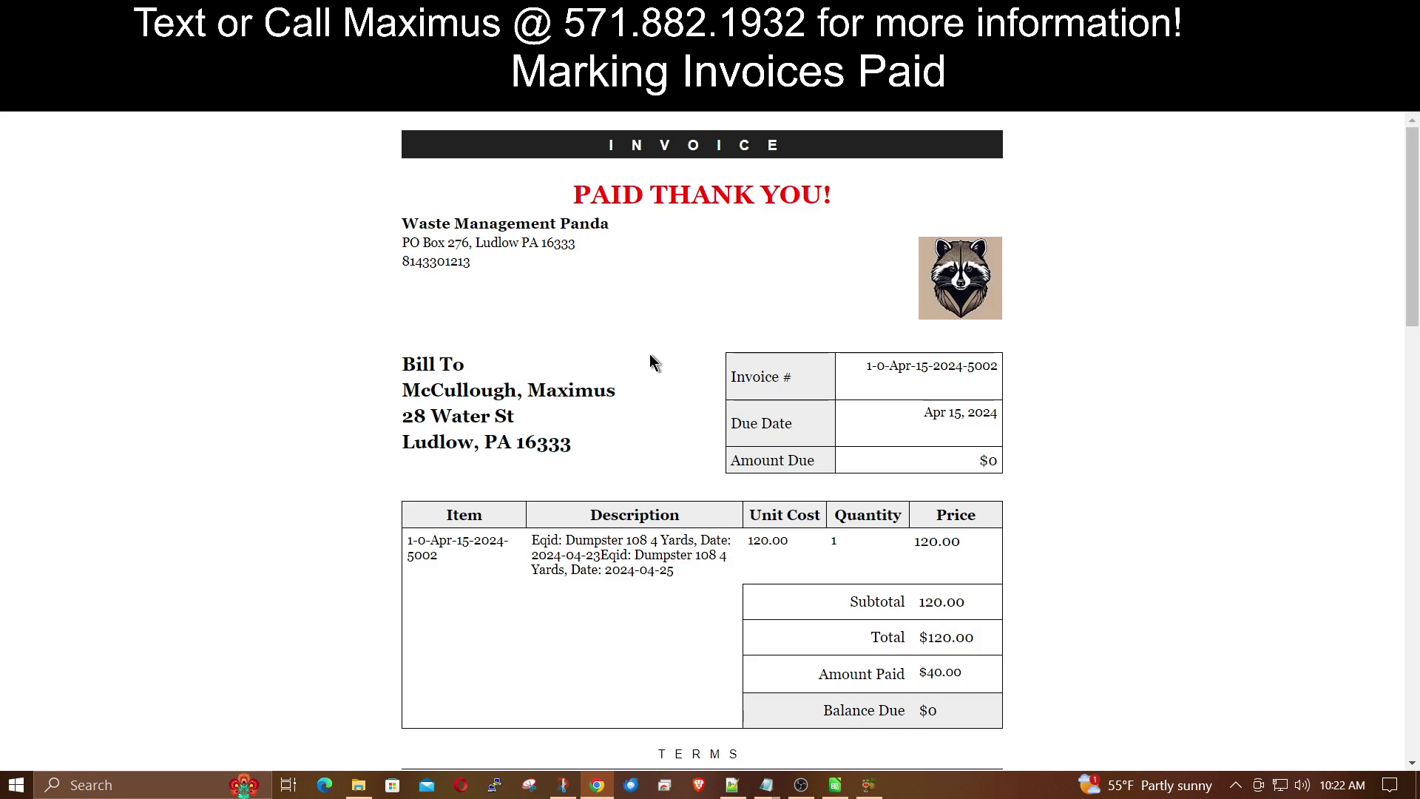
pyautogui.scroll(-3, 649, 355)
pyautogui.scroll(-10, 650, 353)
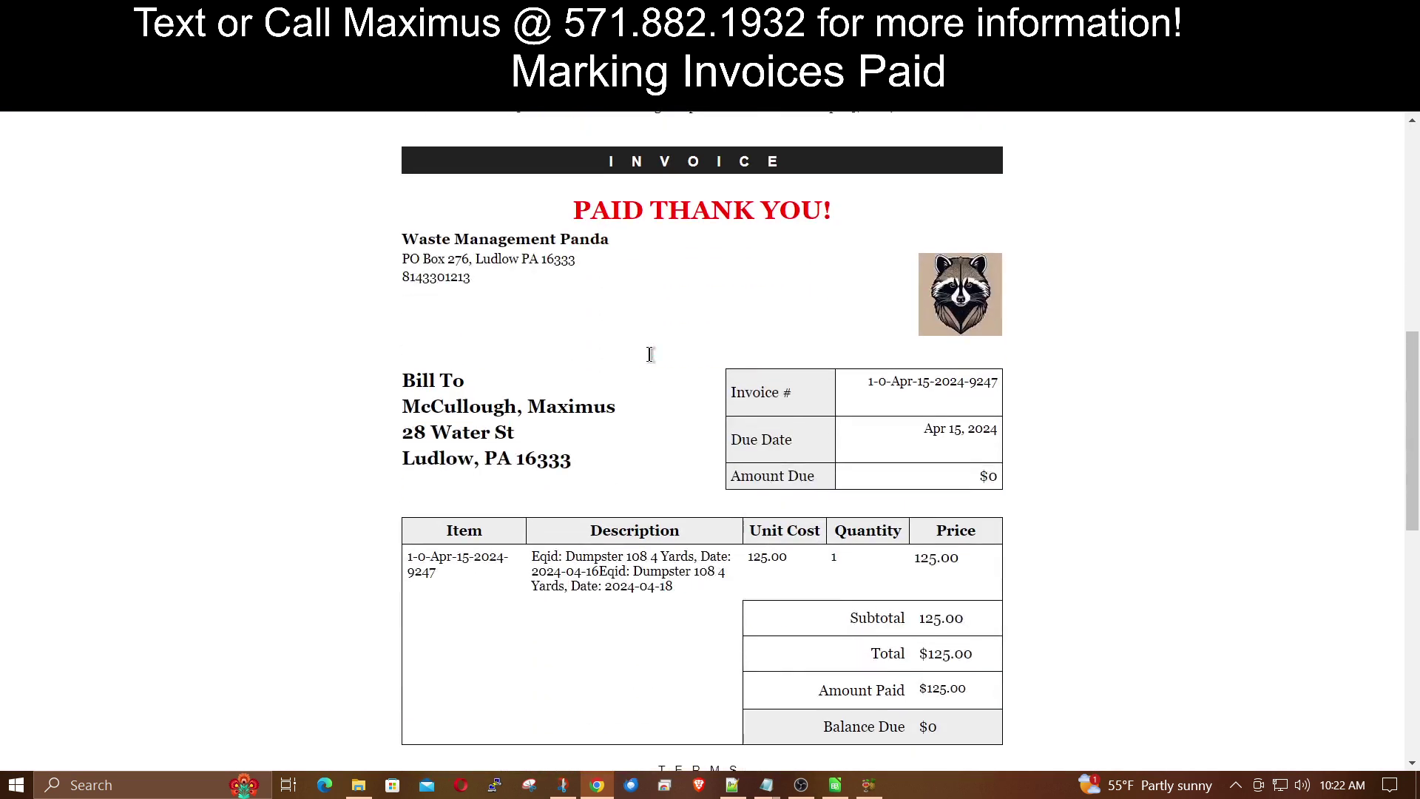
pyautogui.scroll(-10, 679, 462)
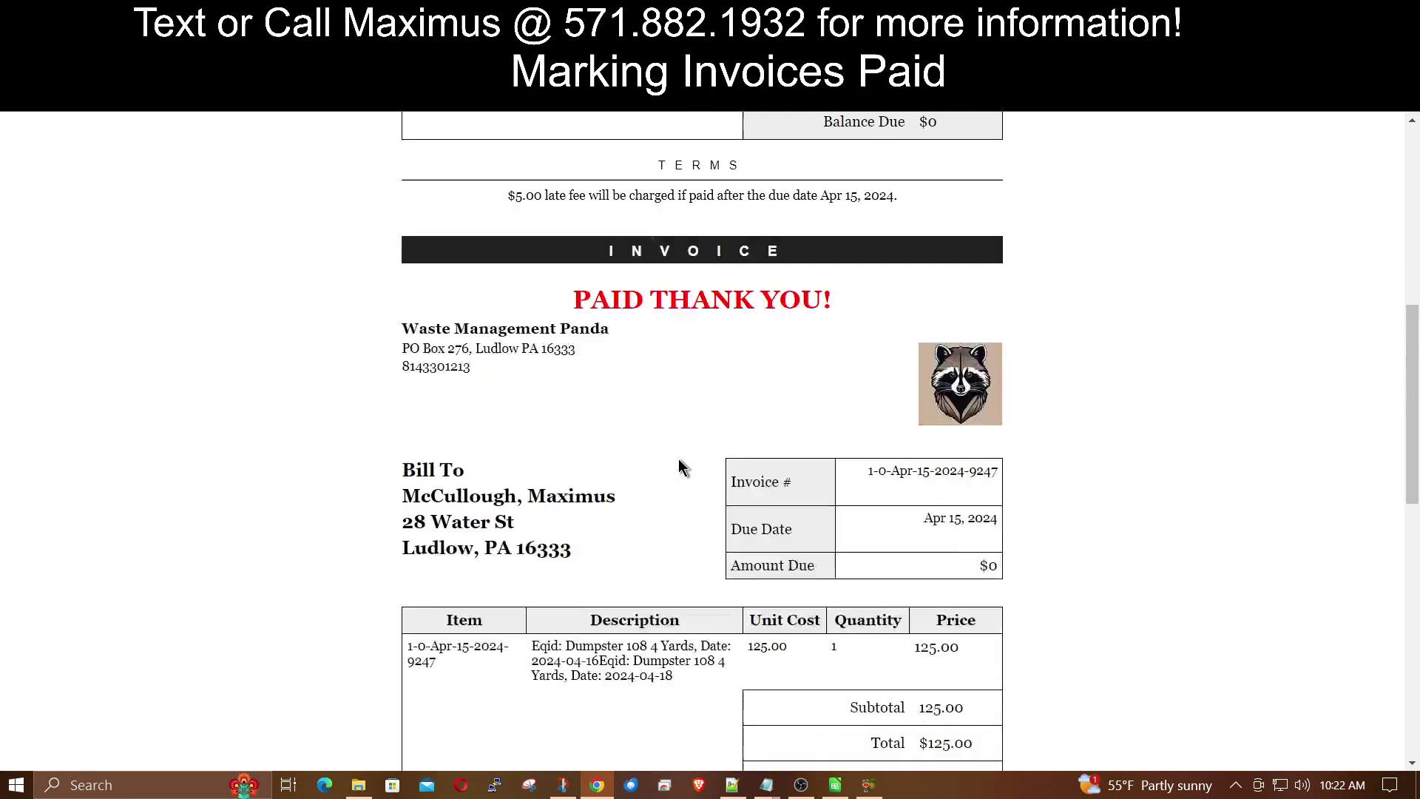
pyautogui.hotkey('ctrl', 'w')
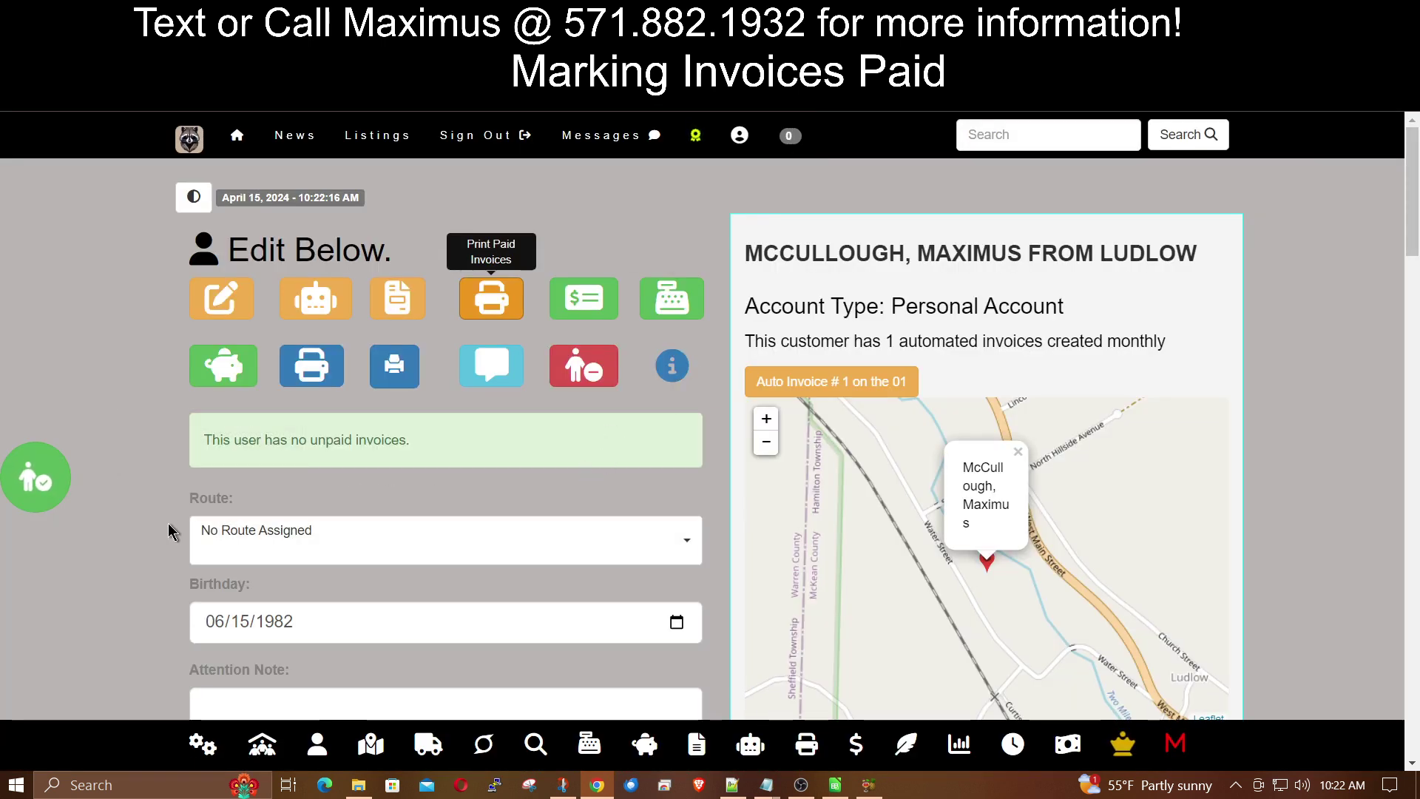
# Check the customer's credits on the prepaid payments page and return to their profile
pyautogui.click(229, 377)
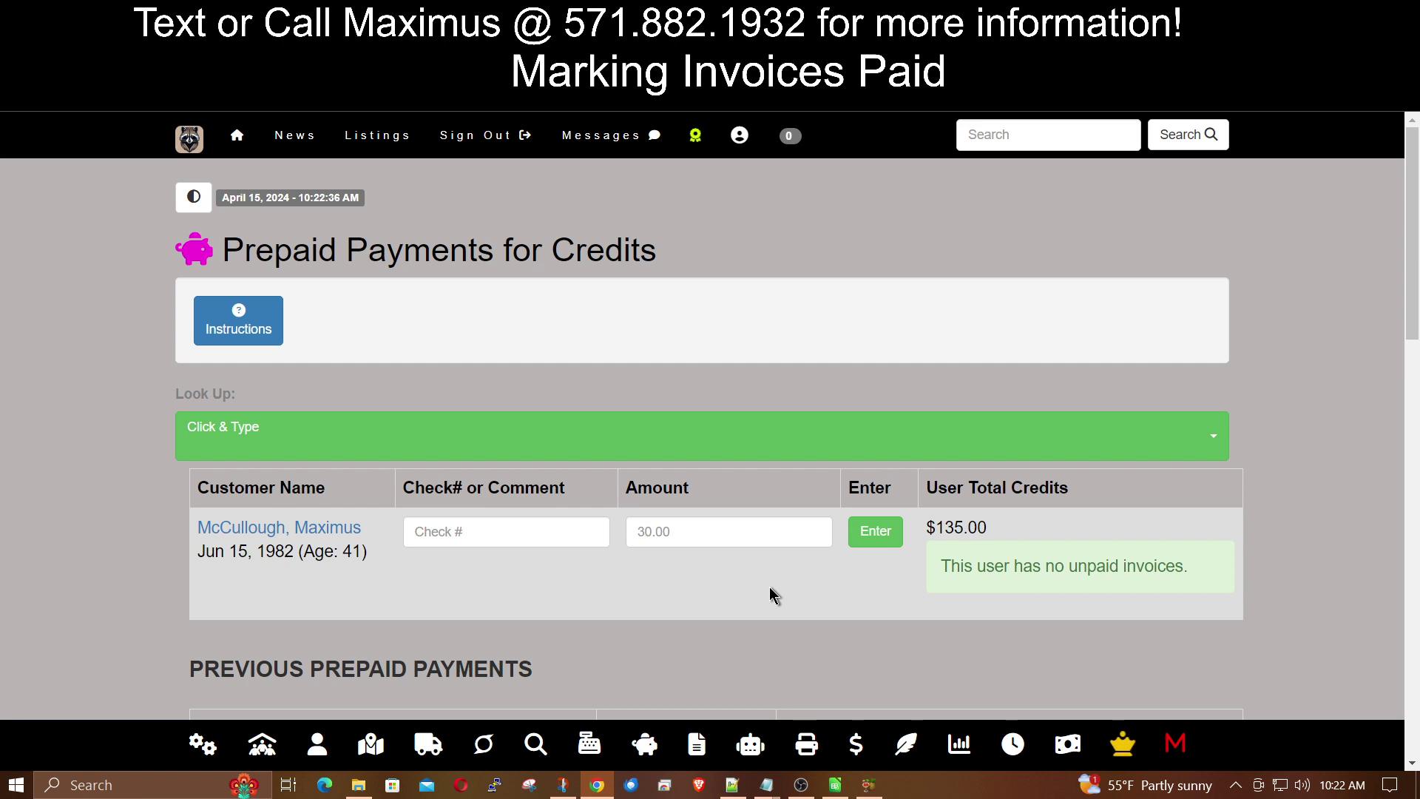
pyautogui.click(325, 528)
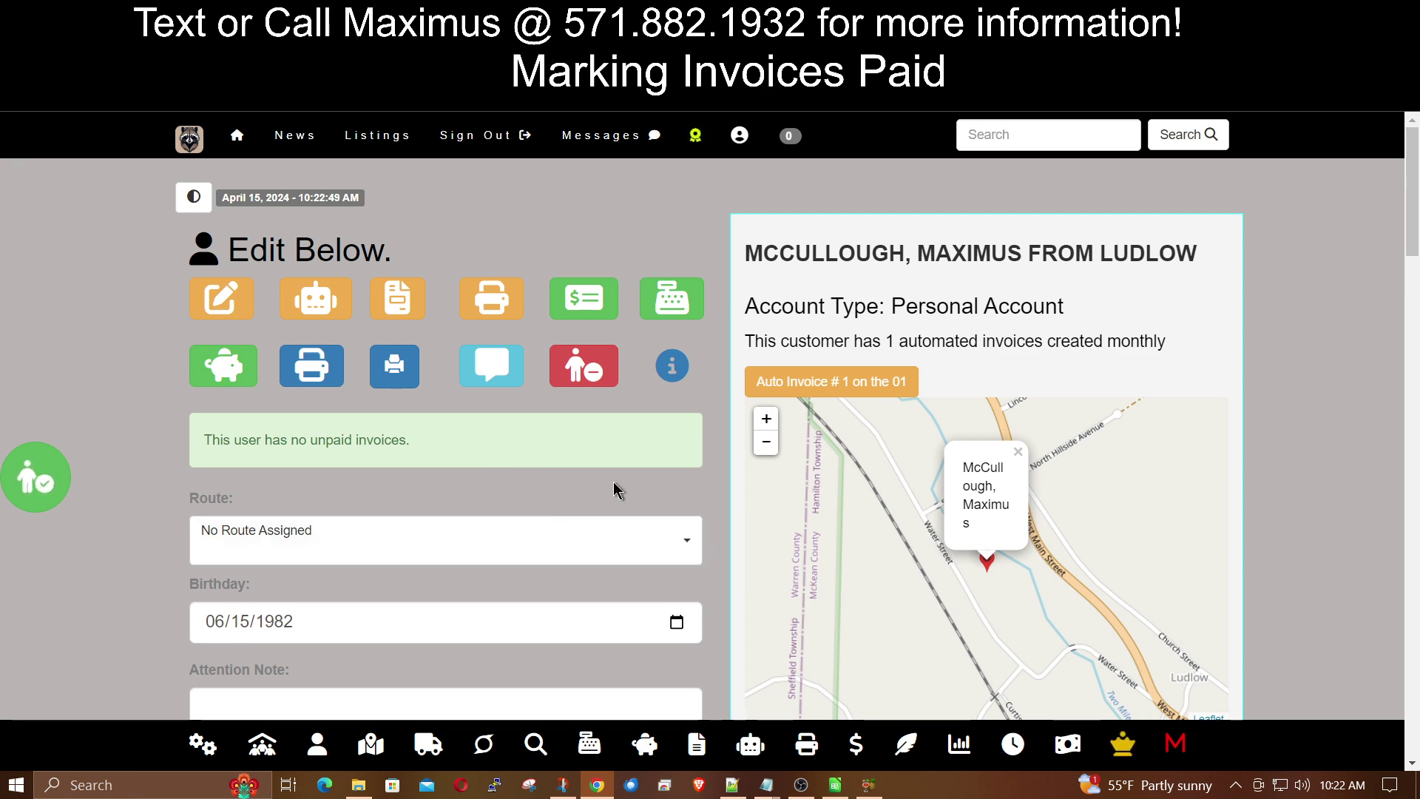
# Show only paid invoices in the Invoices Print & Sort list and review the entries
pyautogui.click(814, 758)
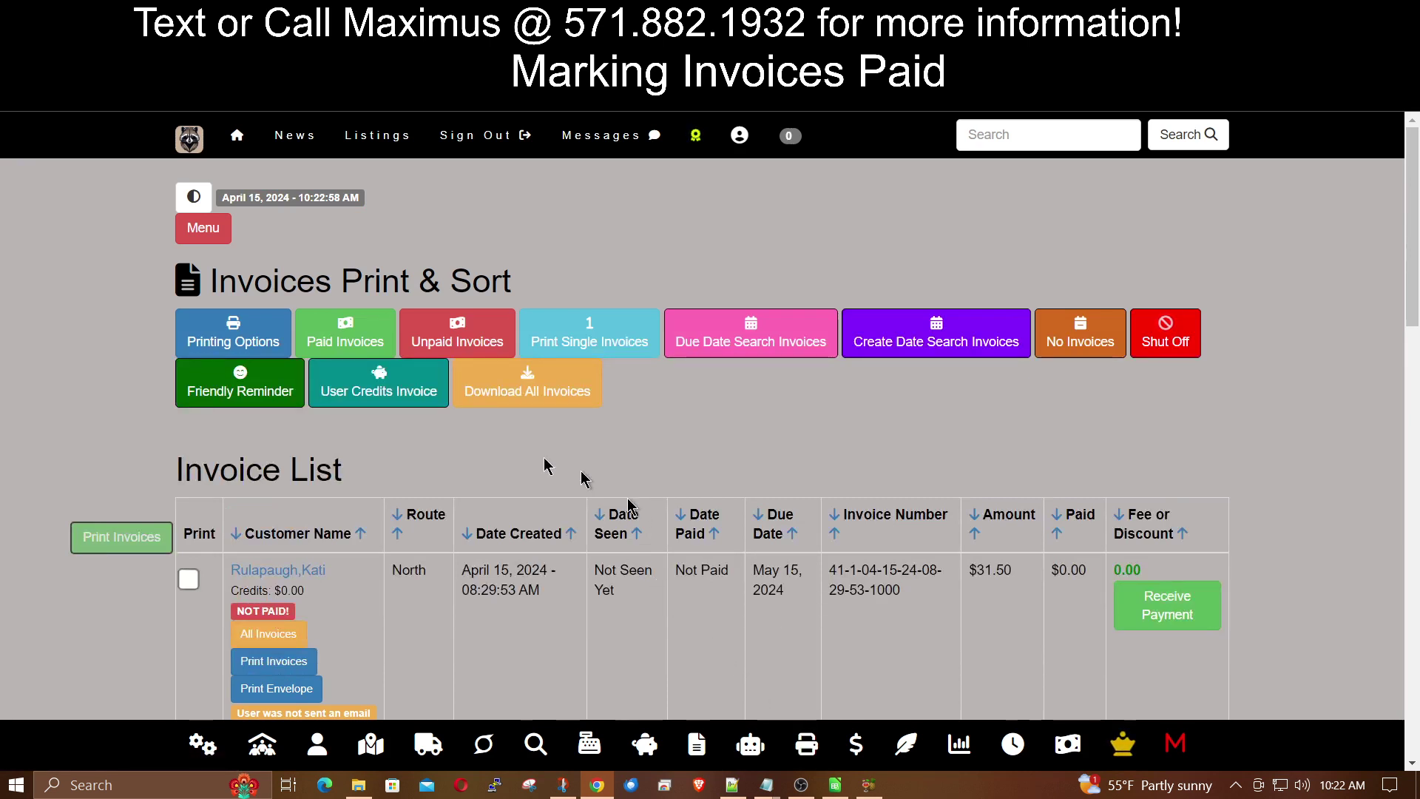
pyautogui.click(345, 342)
pyautogui.scroll(-1, 588, 374)
pyautogui.scroll(-3, 590, 372)
pyautogui.scroll(6, 589, 372)
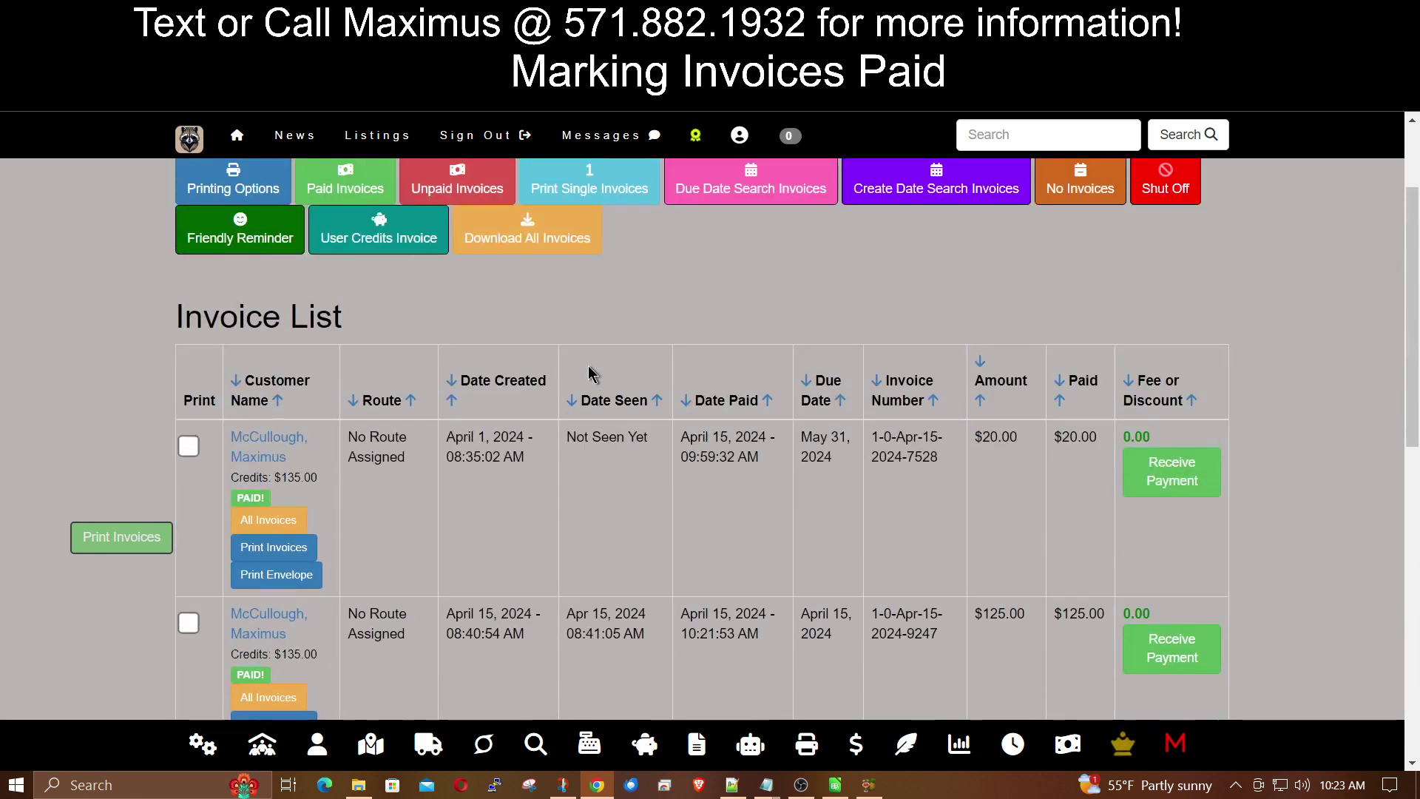
# Examine the Estimated Average Money In chart and the revenue table for each route
pyautogui.click(956, 747)
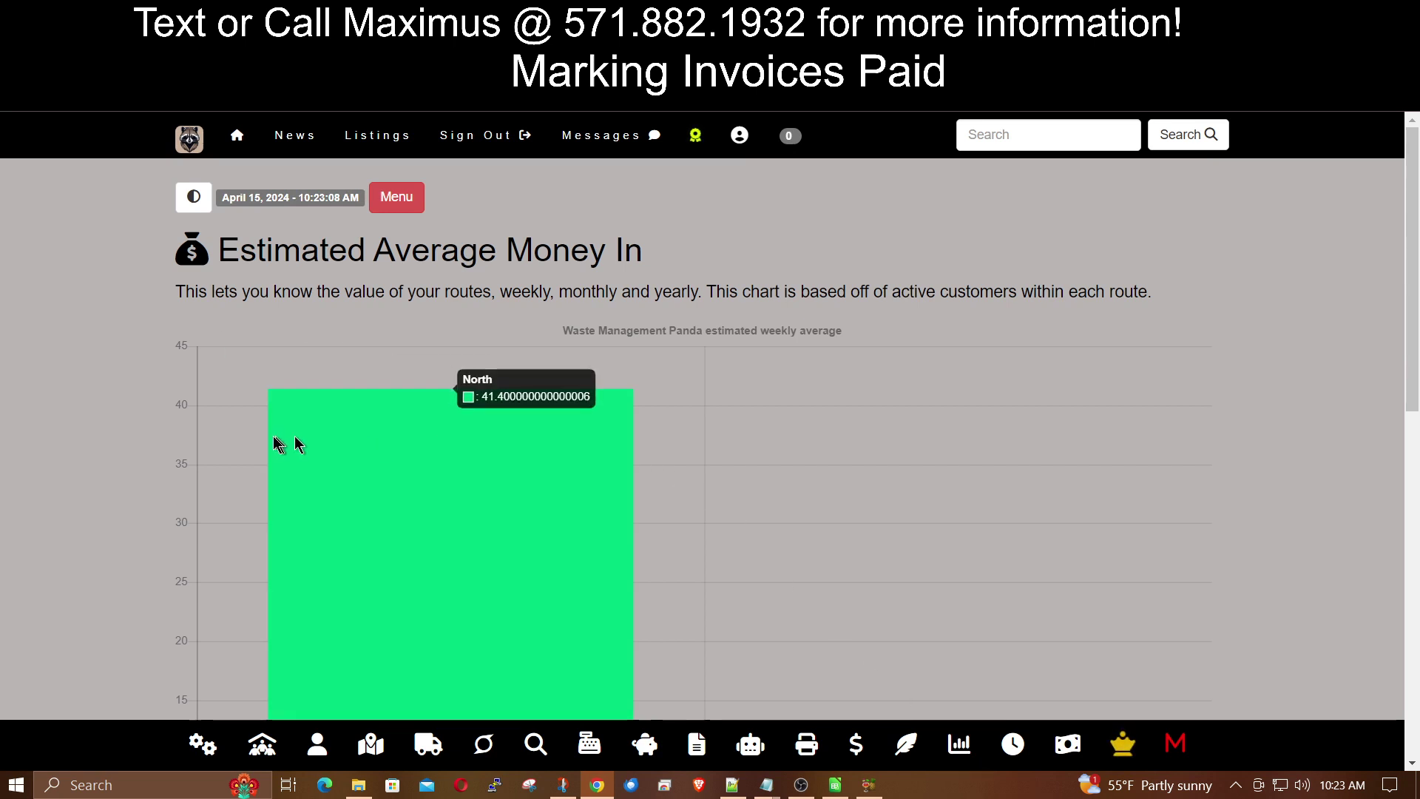
pyautogui.scroll(-4, 74, 436)
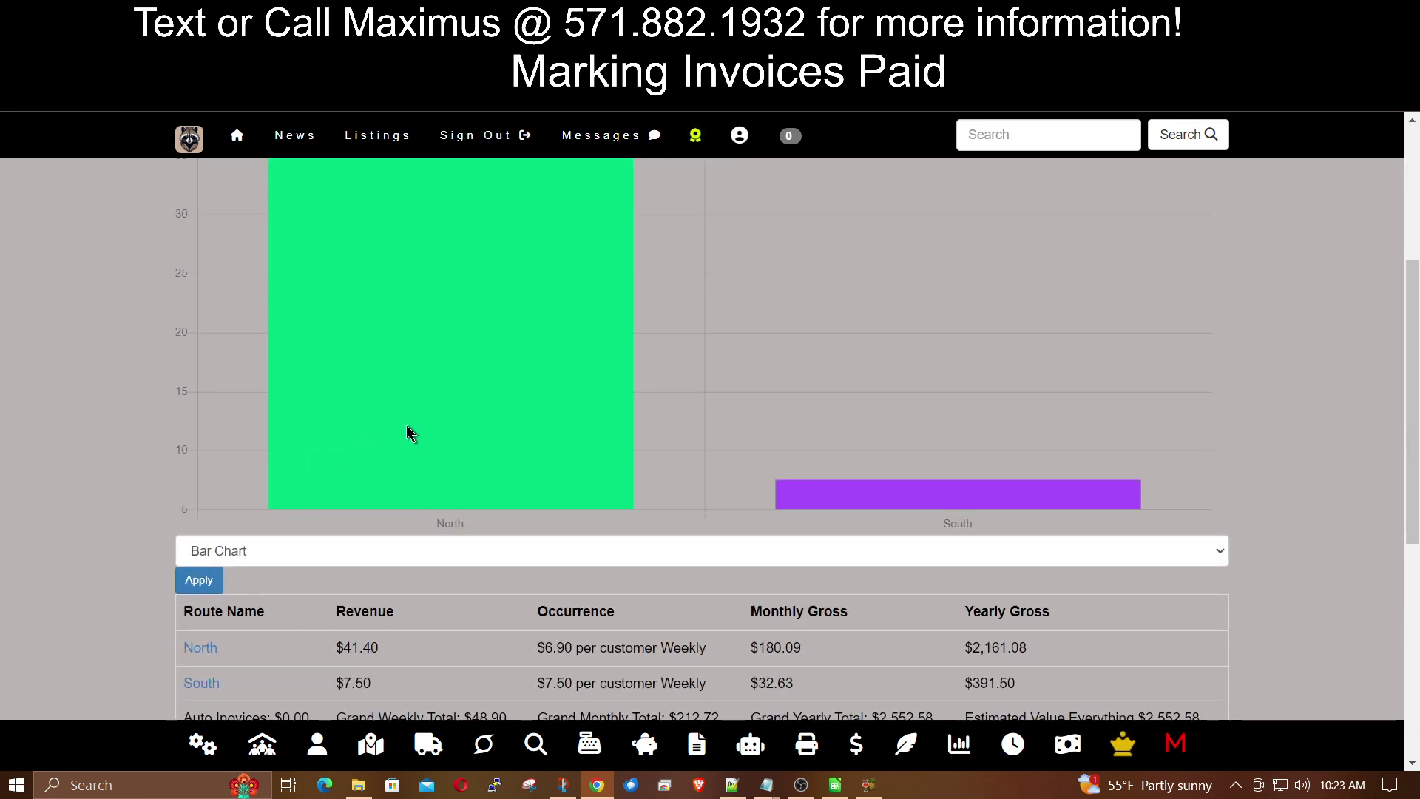
pyautogui.moveTo(932, 508)
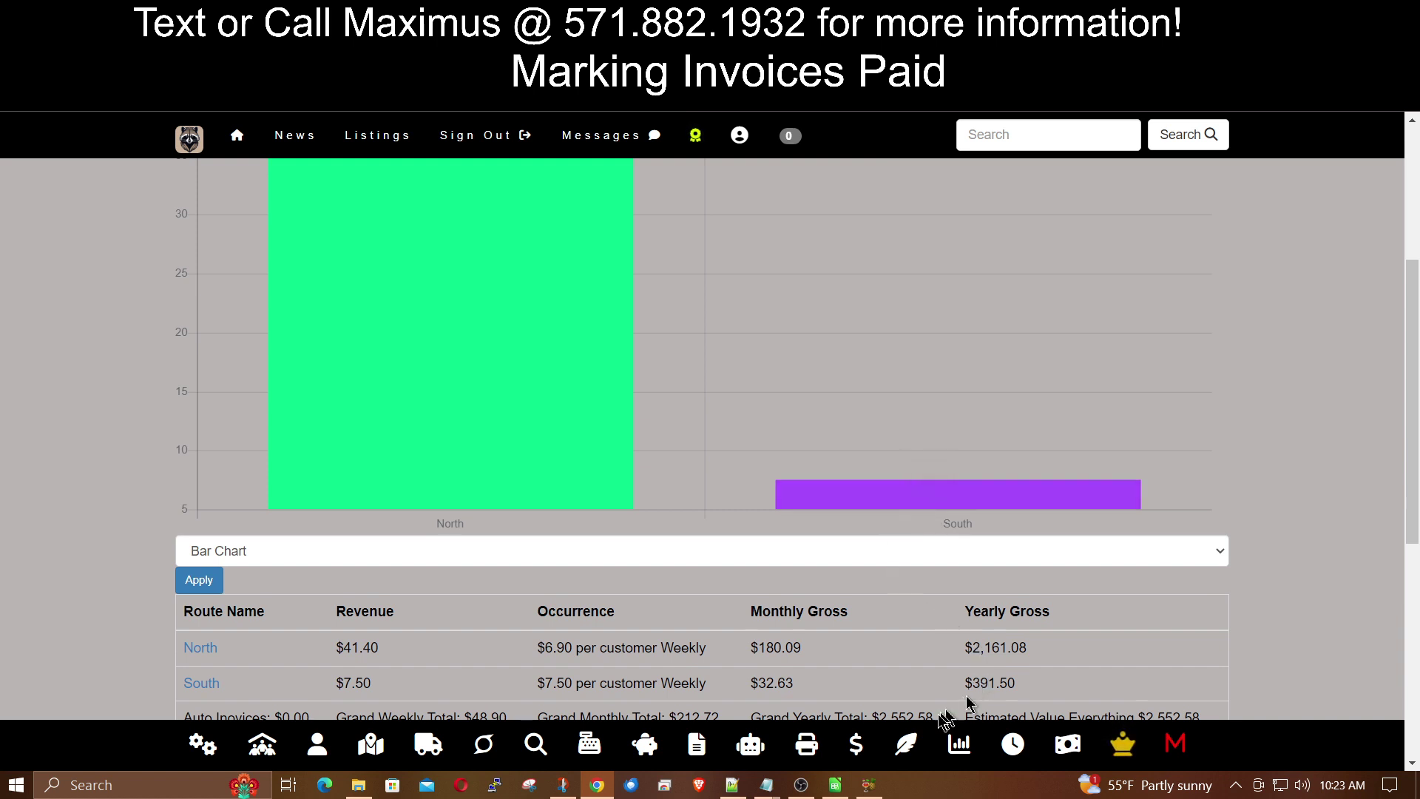
# Open Money Details and look through the income and expense entries list
pyautogui.click(852, 736)
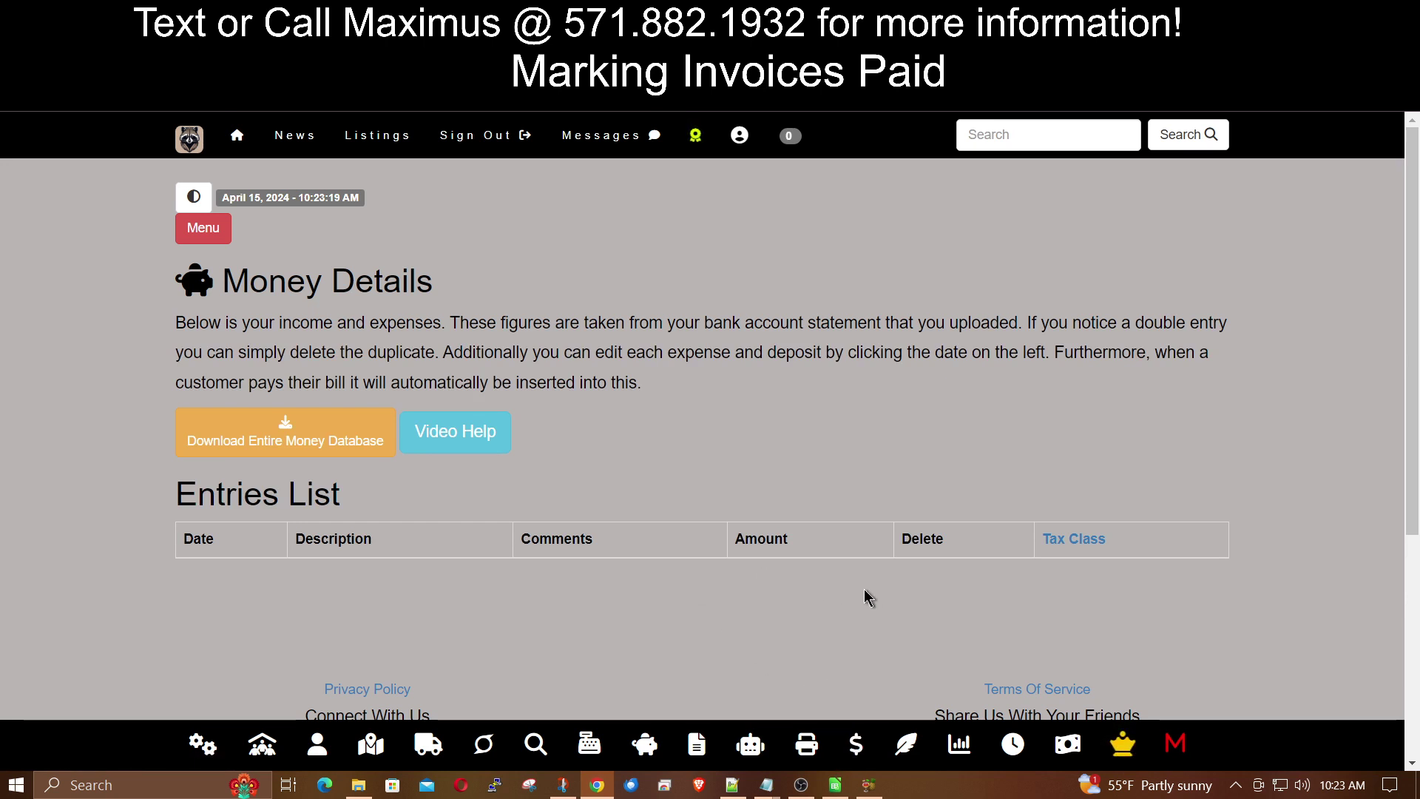
pyautogui.scroll(-2, 712, 569)
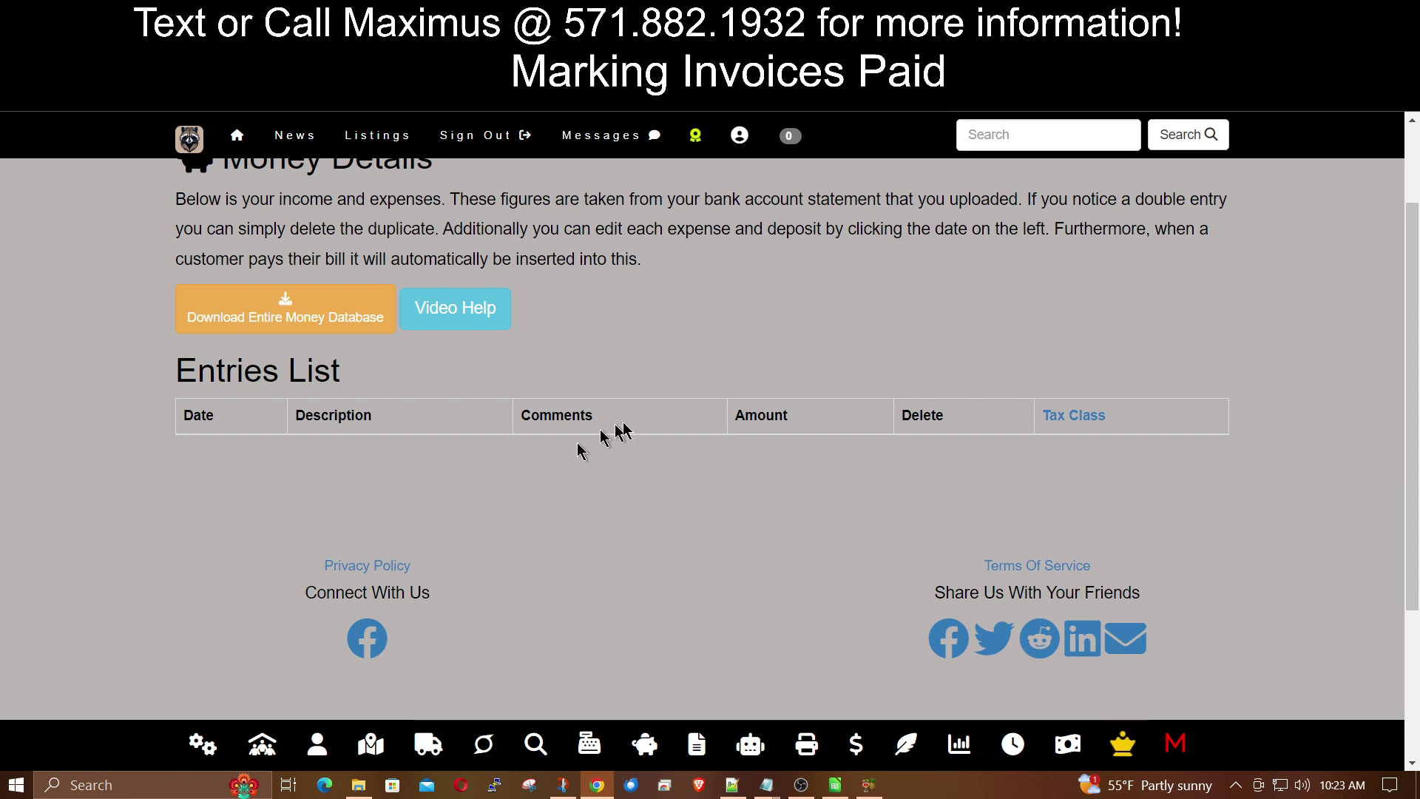
pyautogui.scroll(2, 740, 493)
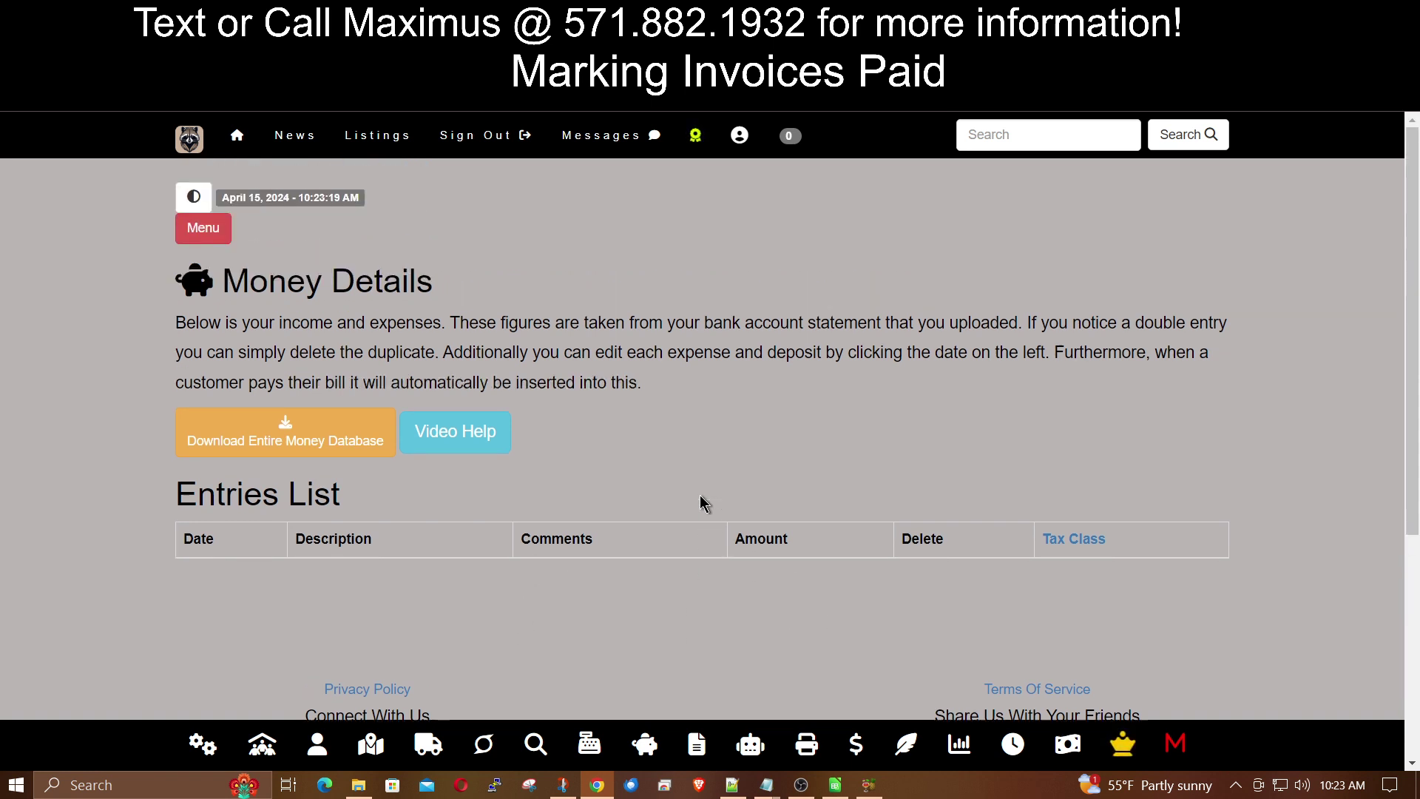